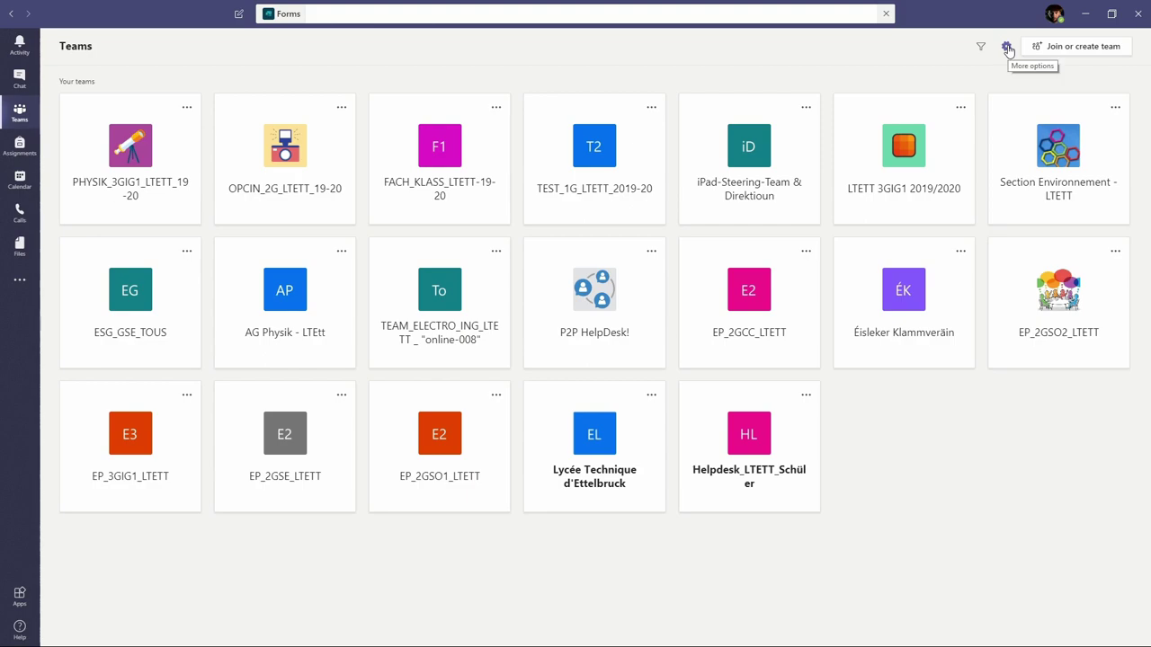
# - Switch the layout for navigating between teams to List
pyautogui.click(1008, 48)
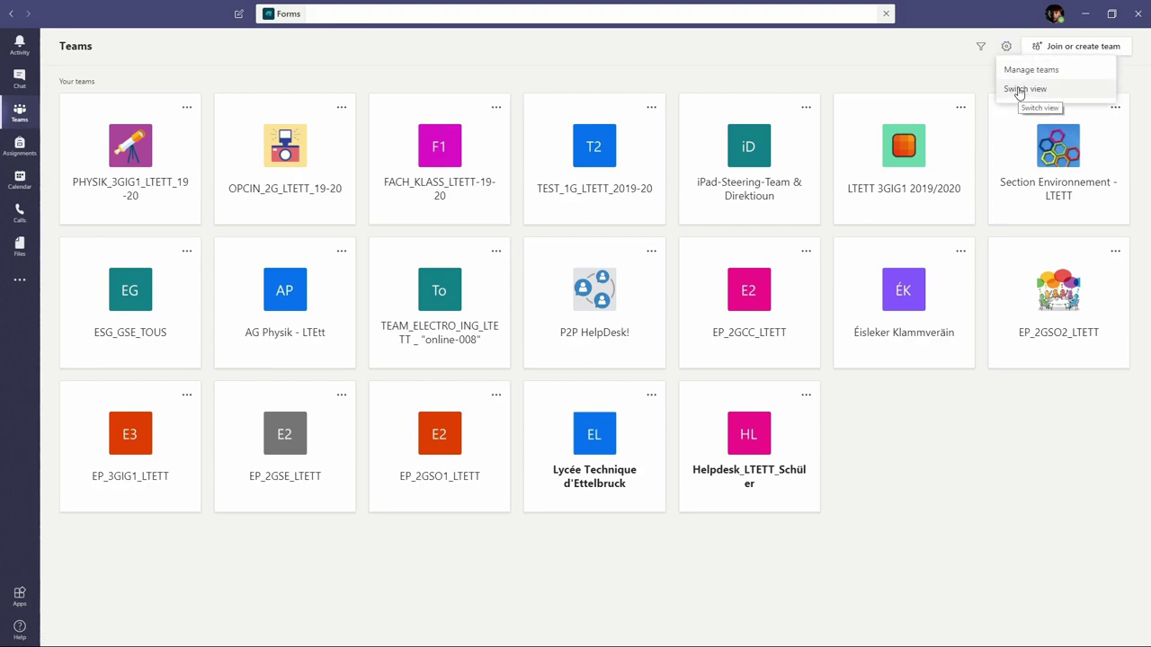
pyautogui.click(1019, 90)
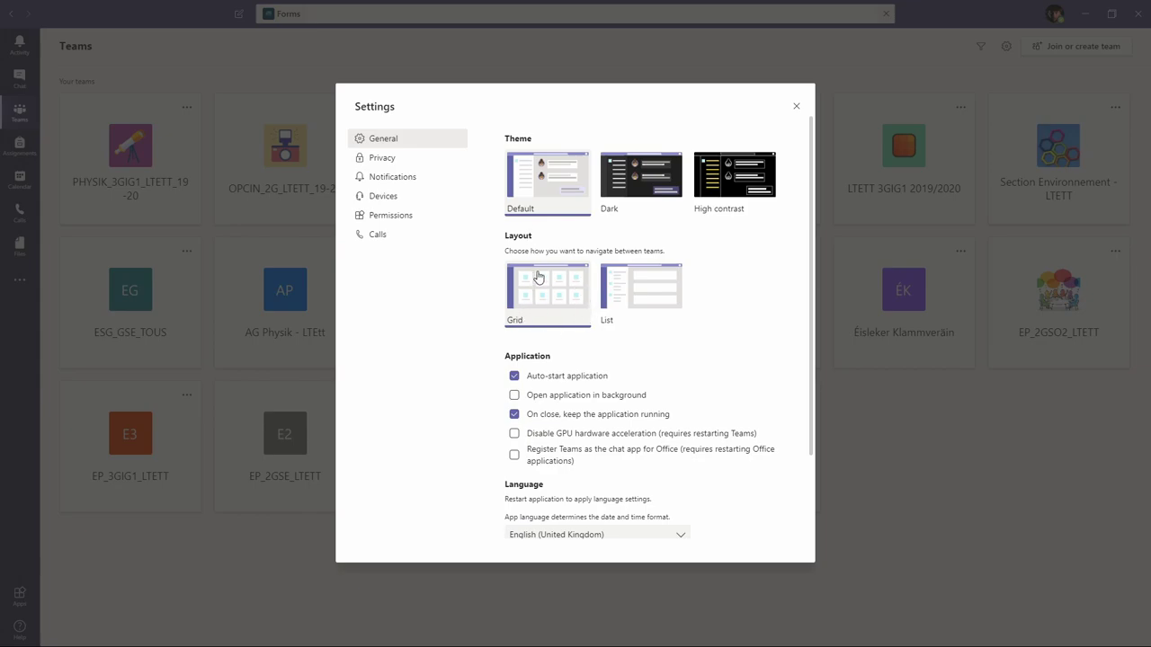
pyautogui.click(622, 298)
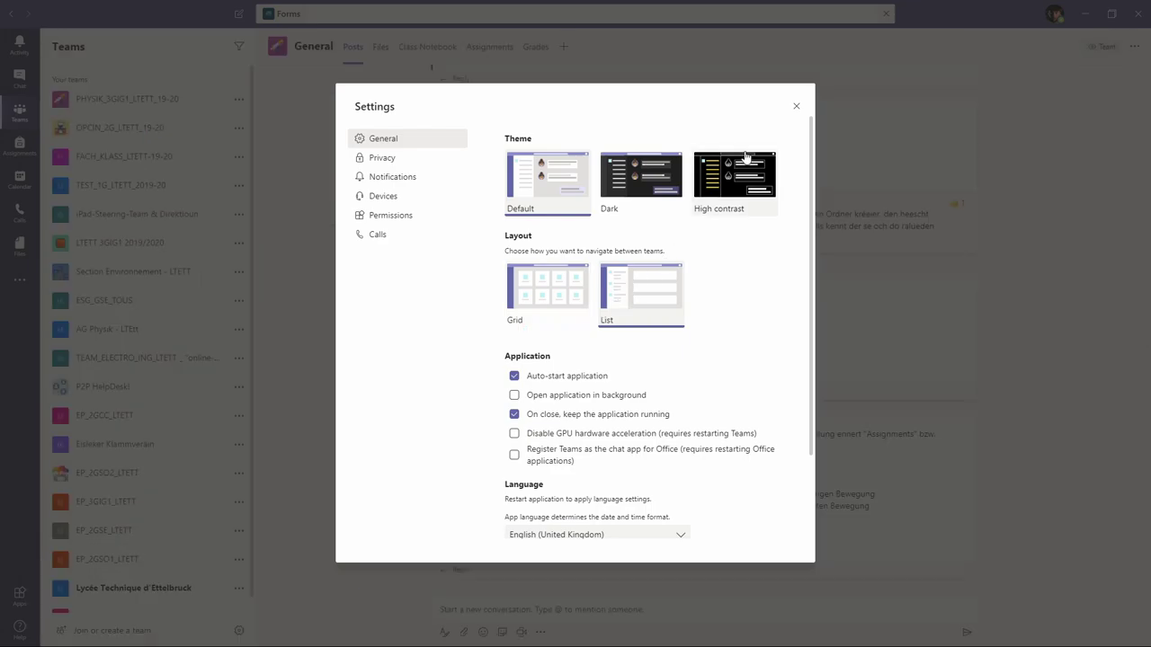
pyautogui.click(796, 106)
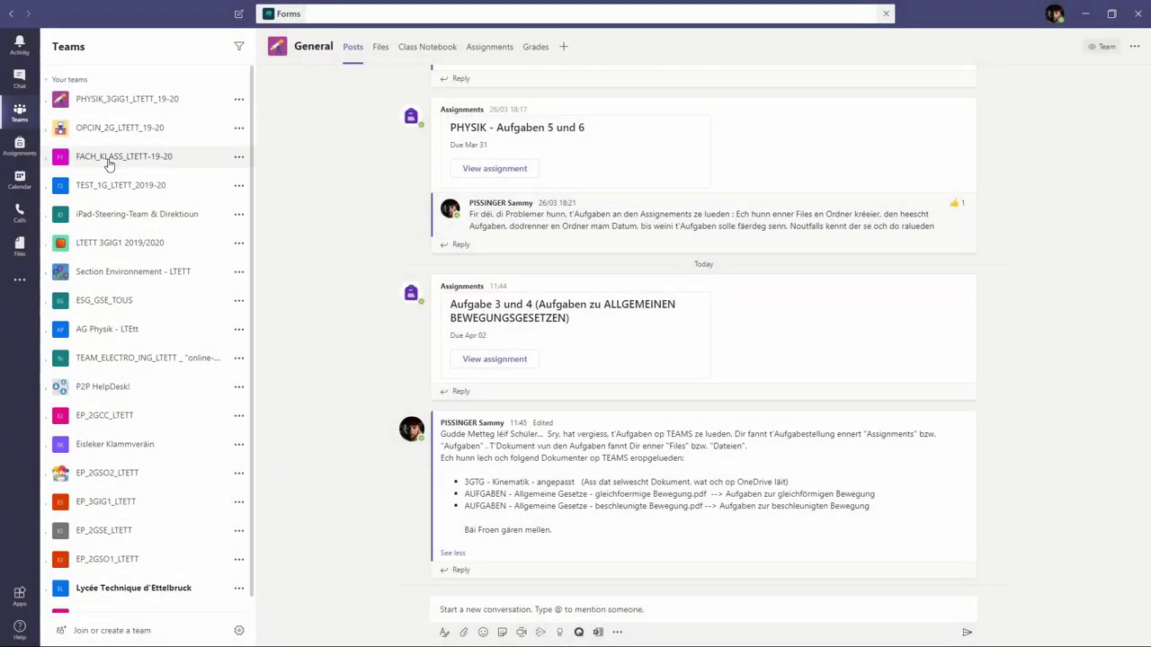
# - Look through the teams list and view the General channels of PHYSIK_3GIG1_LTETT_19-20, OPCIN_2G_LTETT_19-20 and FACH_KLASS_LTETT-19-20
pyautogui.scroll(-1, 103, 275)
pyautogui.scroll(1, 103, 342)
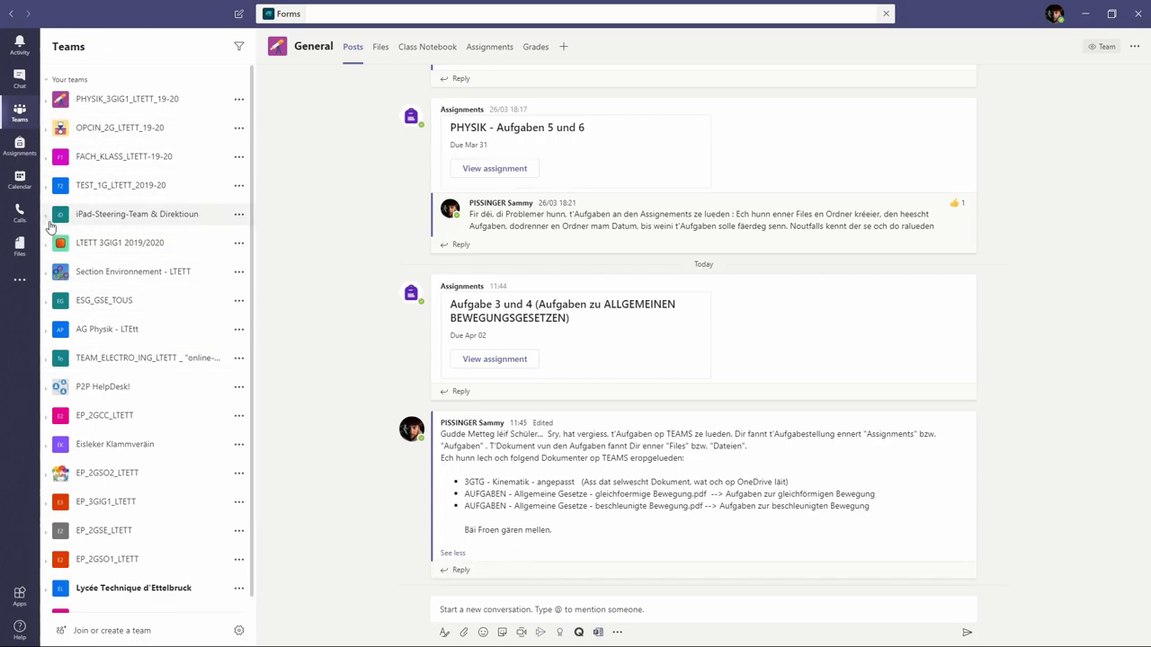
pyautogui.click(106, 103)
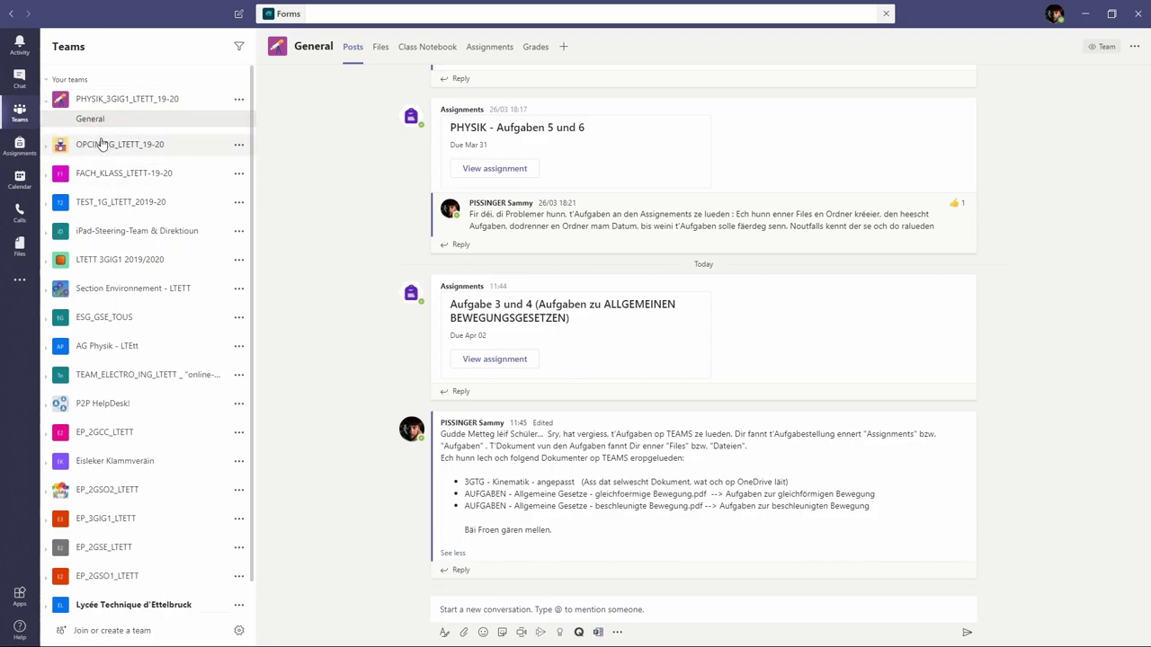
pyautogui.click(101, 151)
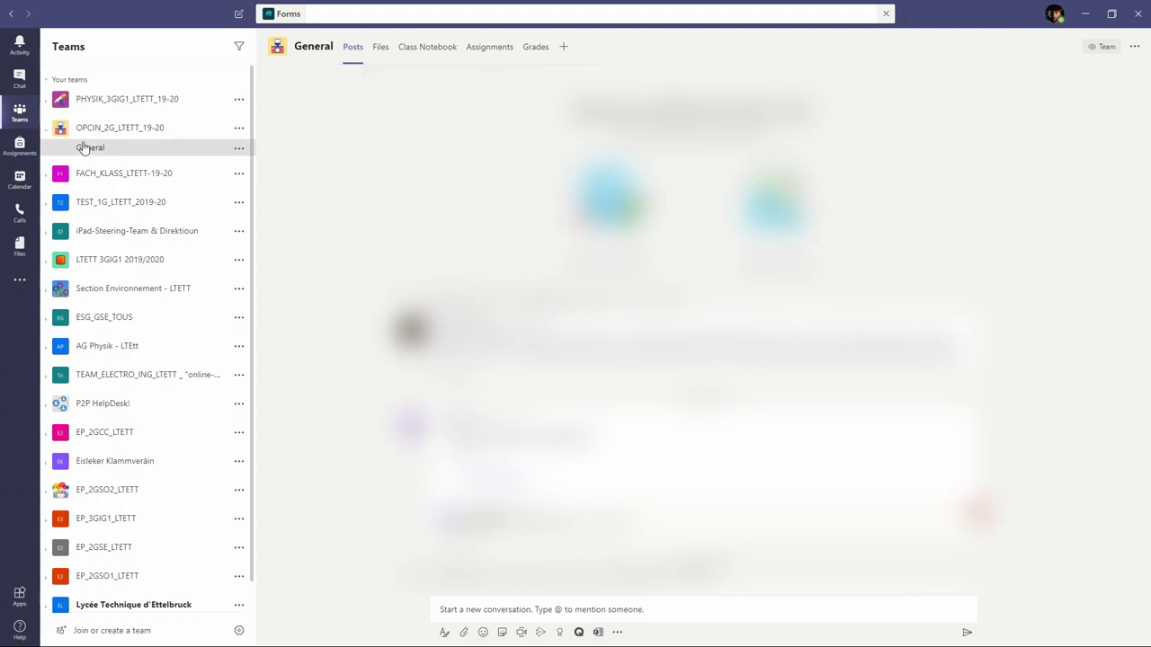
pyautogui.click(110, 172)
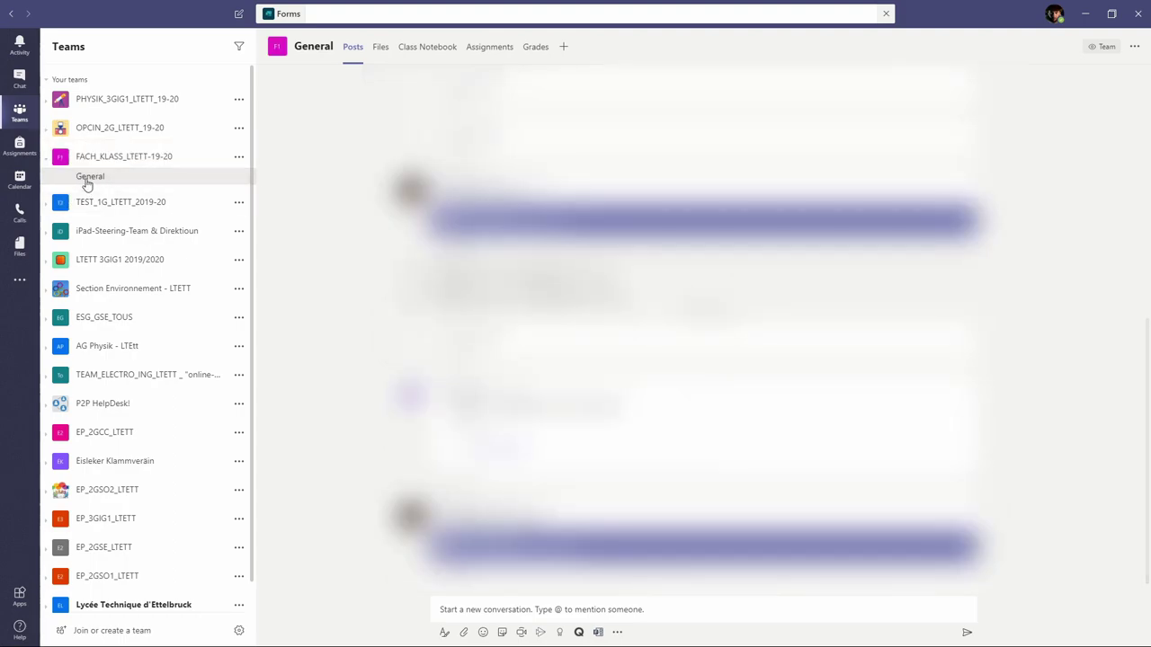
pyautogui.scroll(-1, 102, 342)
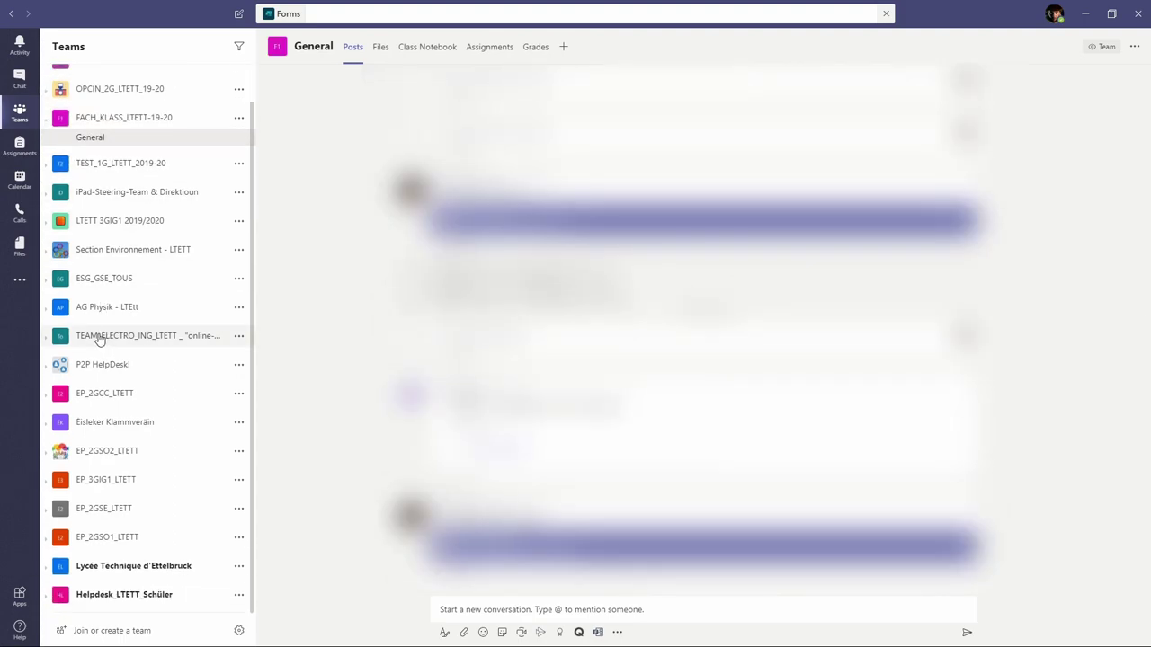
pyautogui.scroll(1, 102, 333)
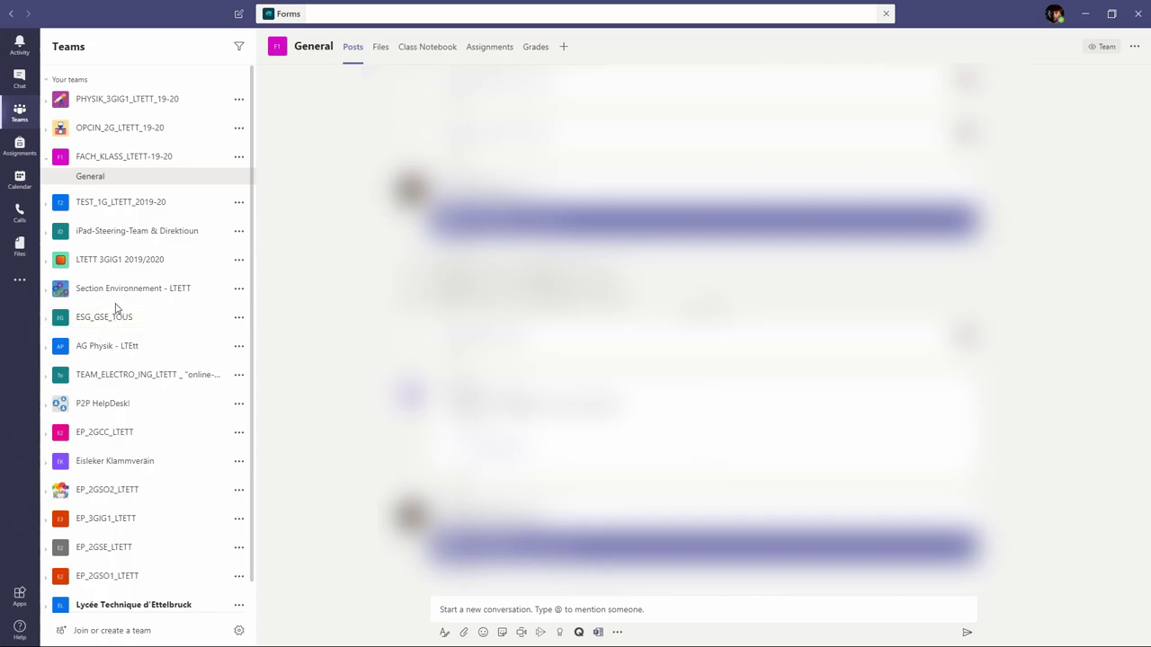
# - Open Calls and look through the speed dial groups
pyautogui.click(18, 214)
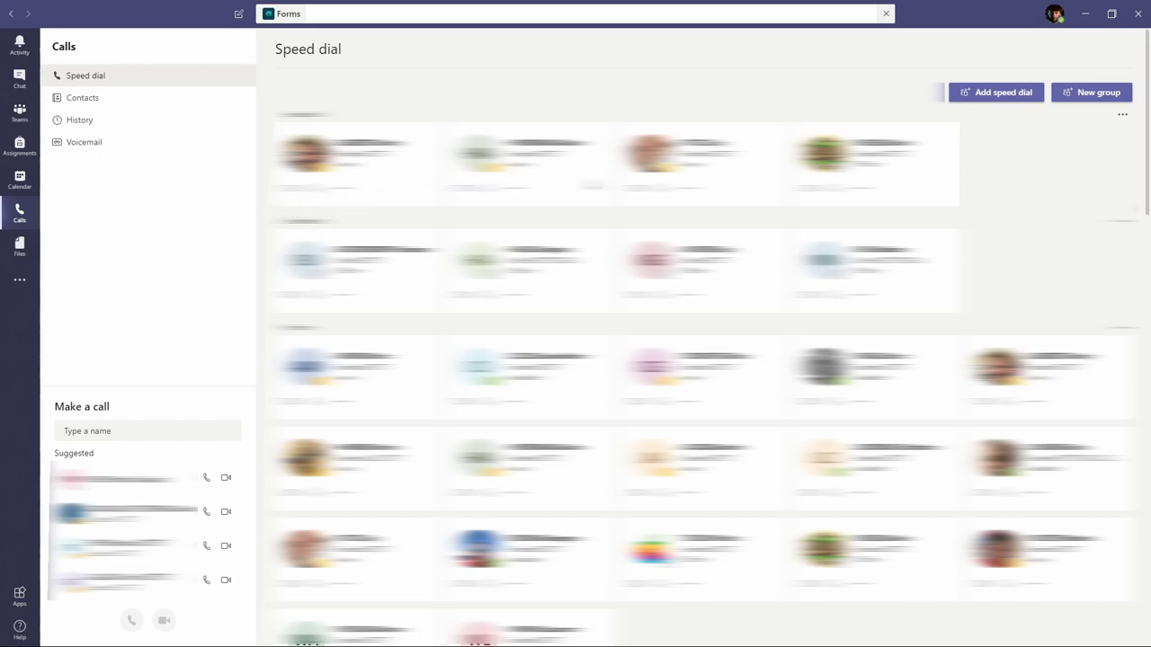
pyautogui.scroll(-2, 701, 360)
pyautogui.scroll(1, 593, 359)
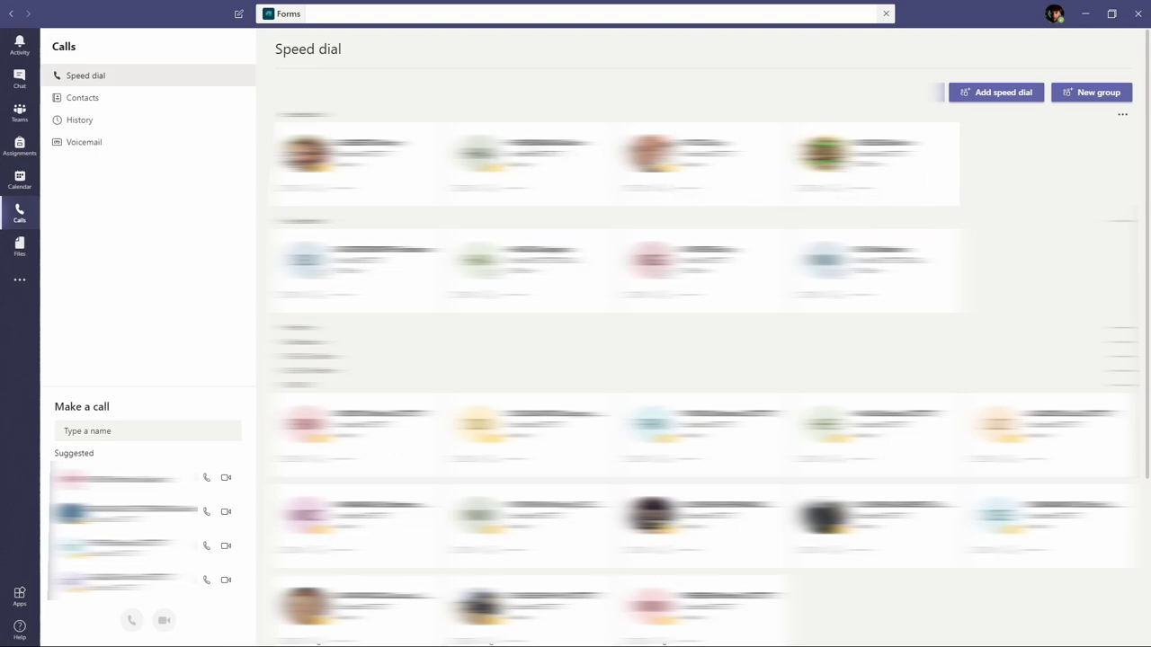
# - Look through the call contacts, view the extra options of the first contact, and return to the speed dial overview
pyautogui.click(121, 99)
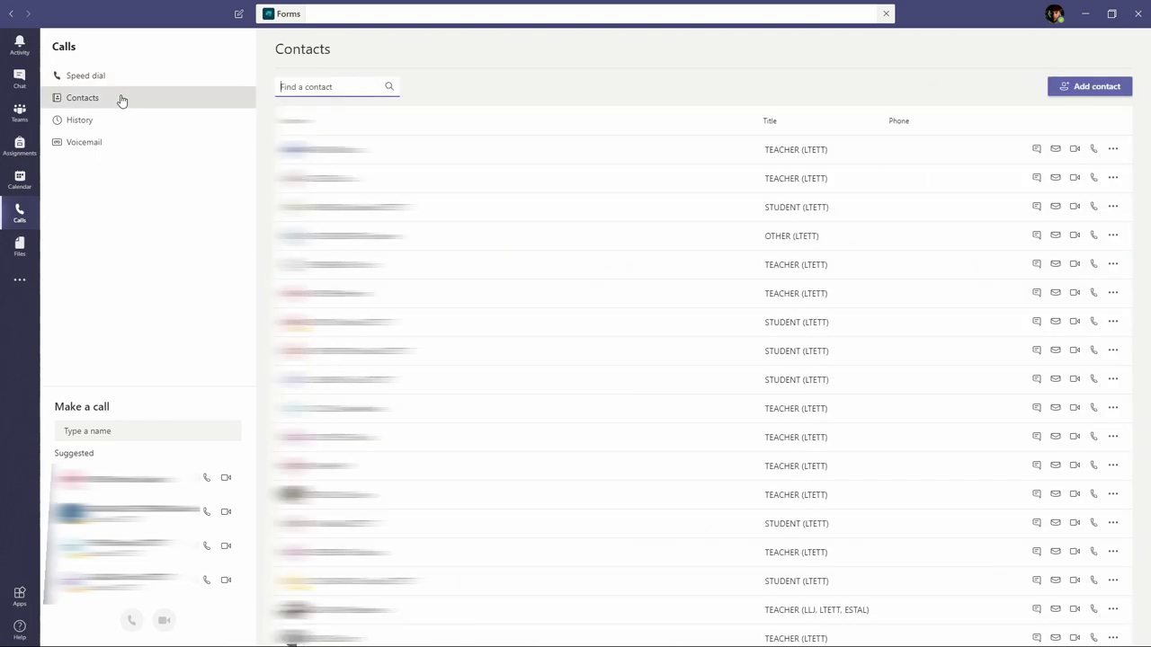
pyautogui.scroll(-10, 701, 378)
pyautogui.scroll(-10, 702, 377)
pyautogui.scroll(20, 702, 377)
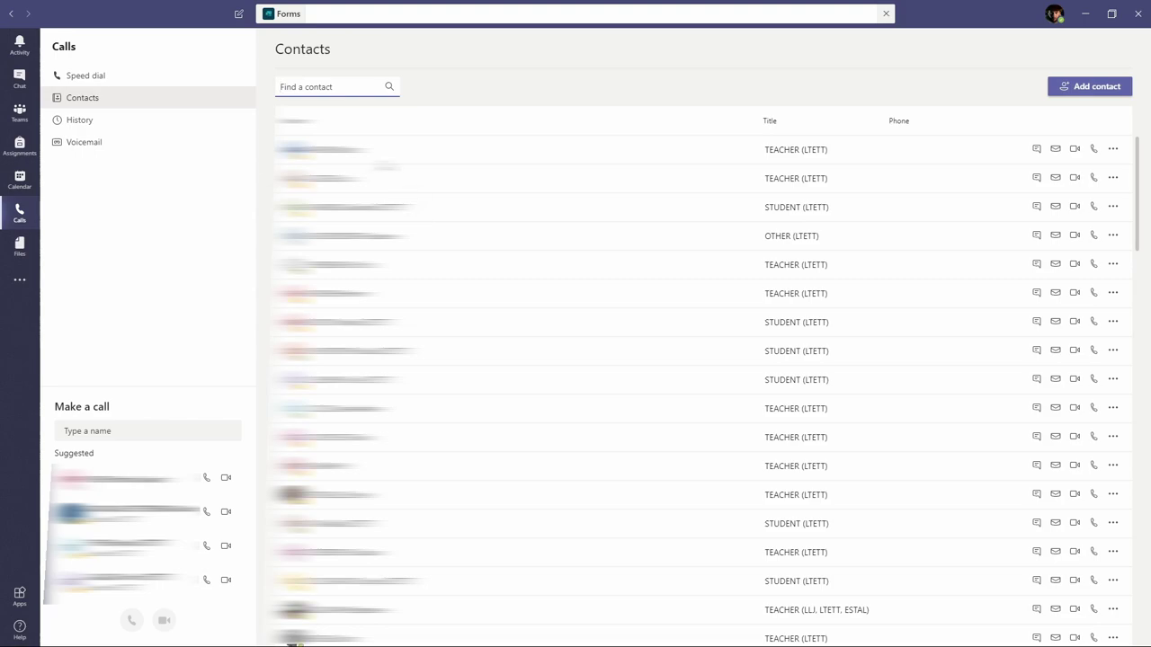
pyautogui.click(324, 87)
pyautogui.click(1112, 149)
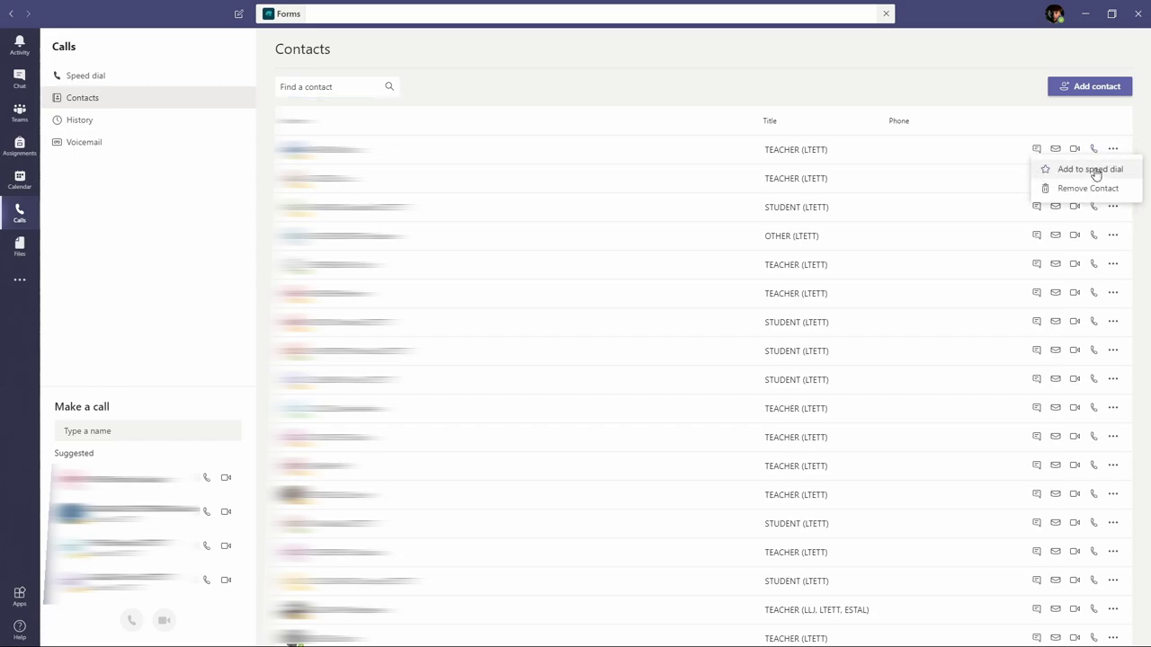
pyautogui.click(87, 76)
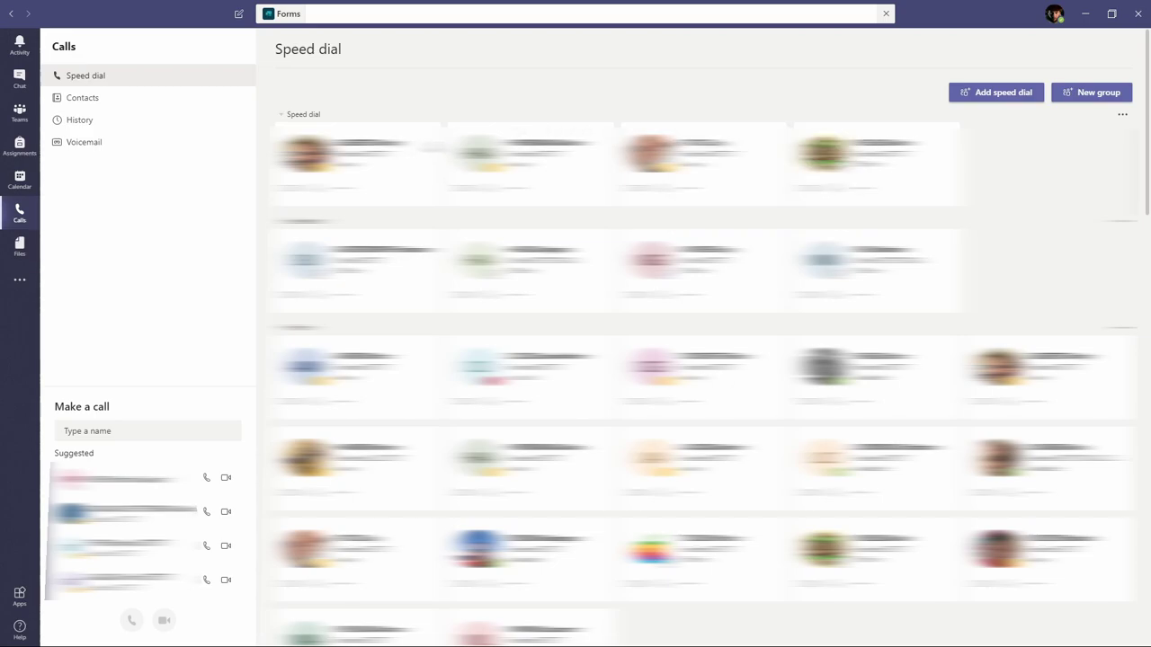
# - View the additional installed apps and browse the app store's Education category
pyautogui.click(20, 285)
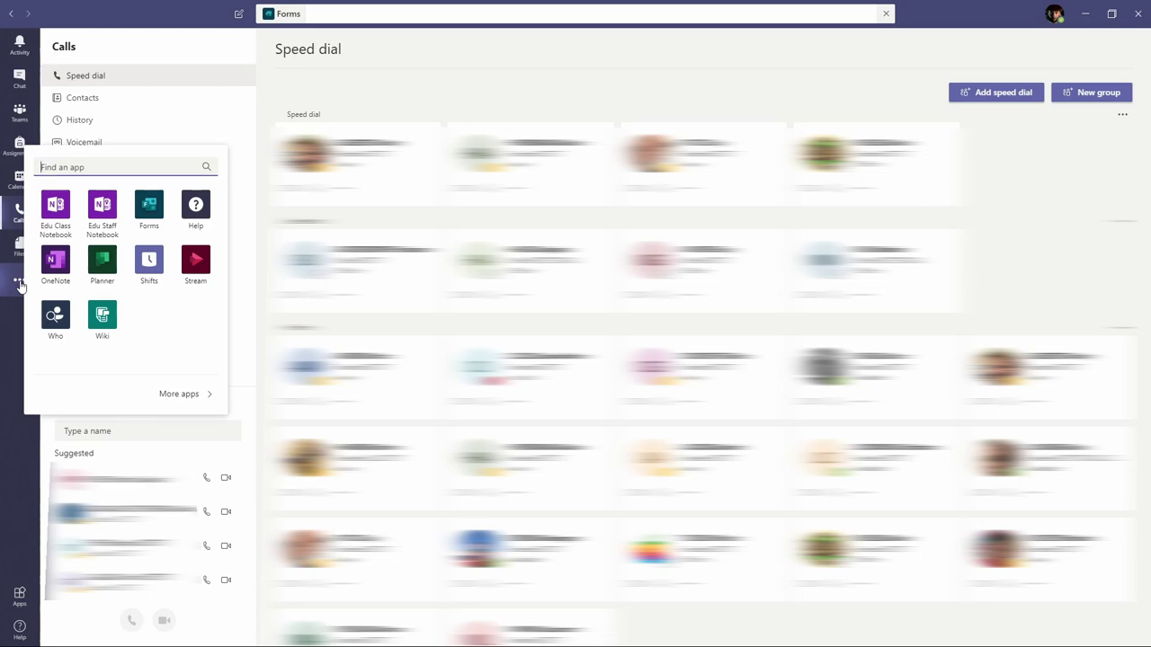
pyautogui.click(20, 597)
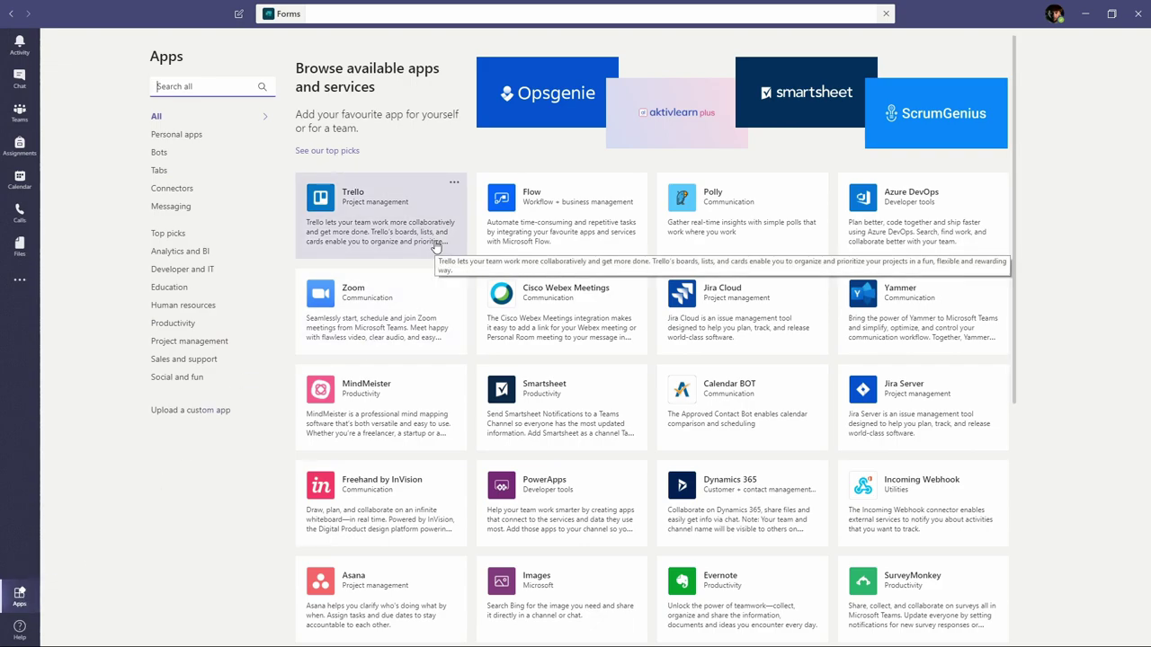
pyautogui.scroll(-1, 427, 236)
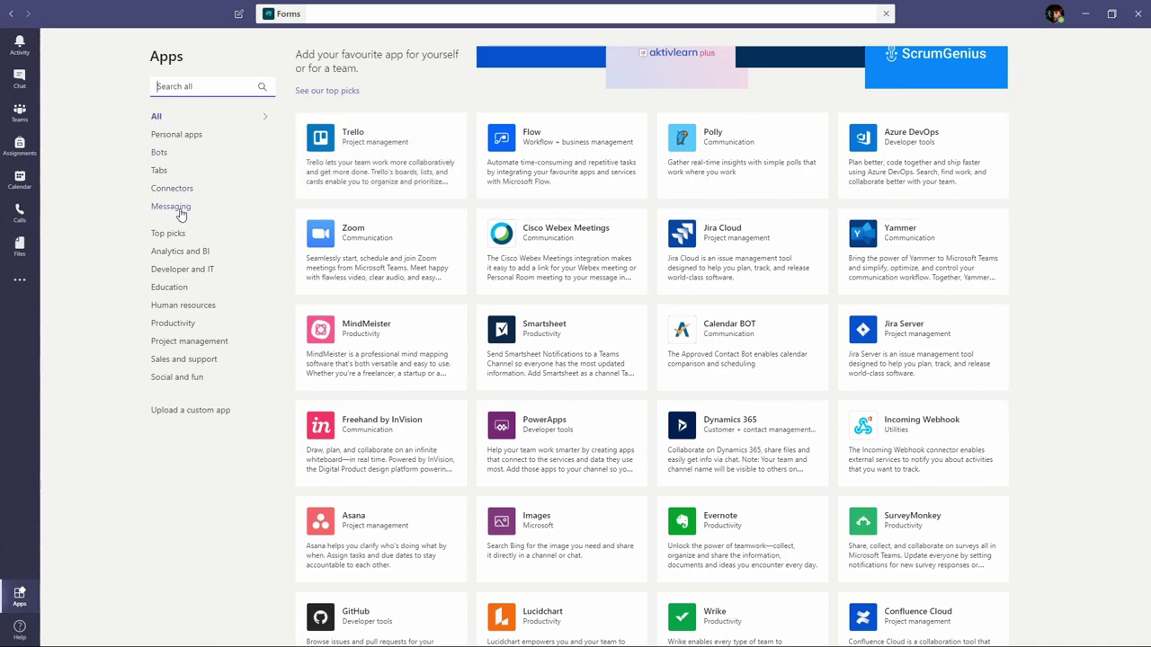
pyautogui.click(173, 287)
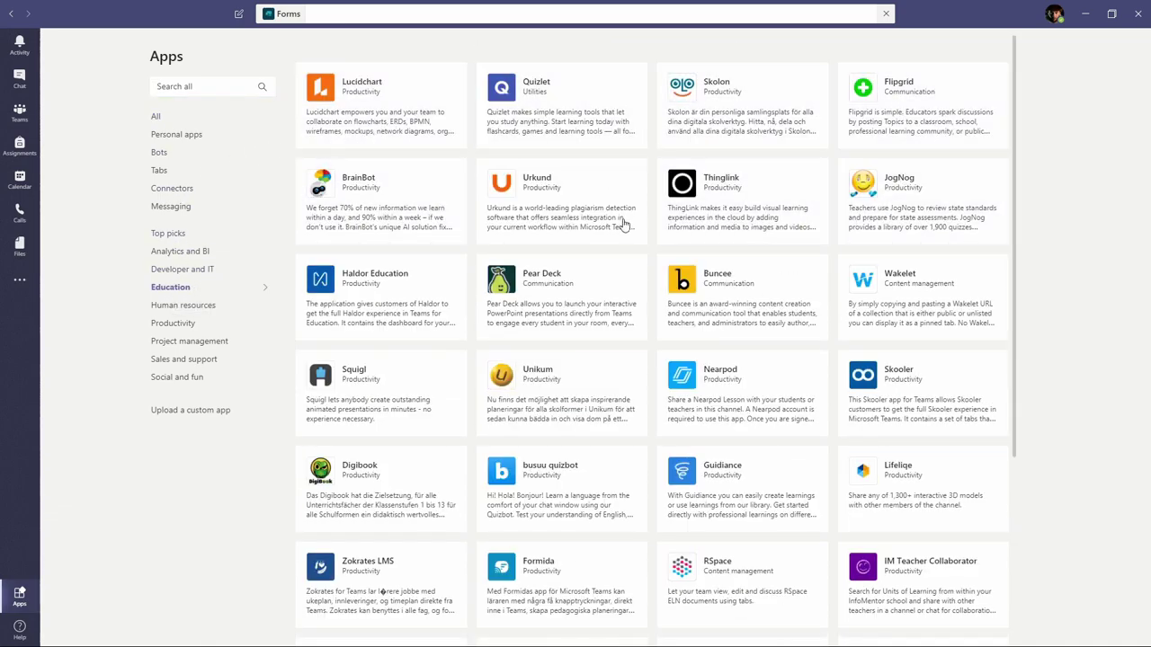
pyautogui.scroll(-2, 499, 321)
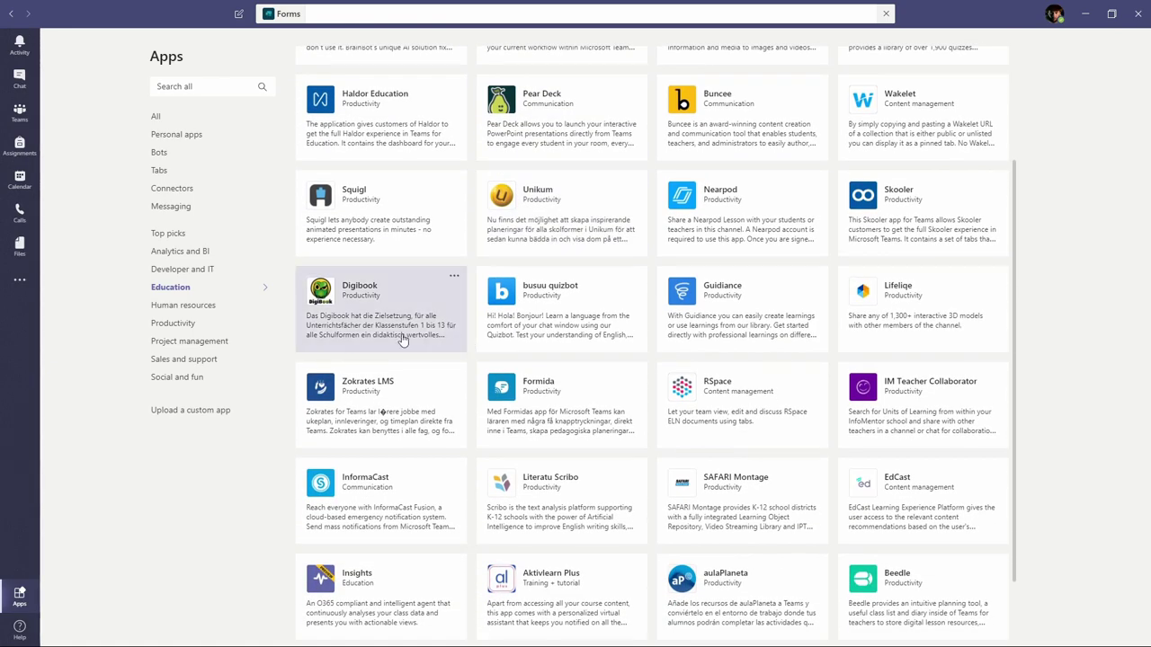
pyautogui.scroll(2, 413, 315)
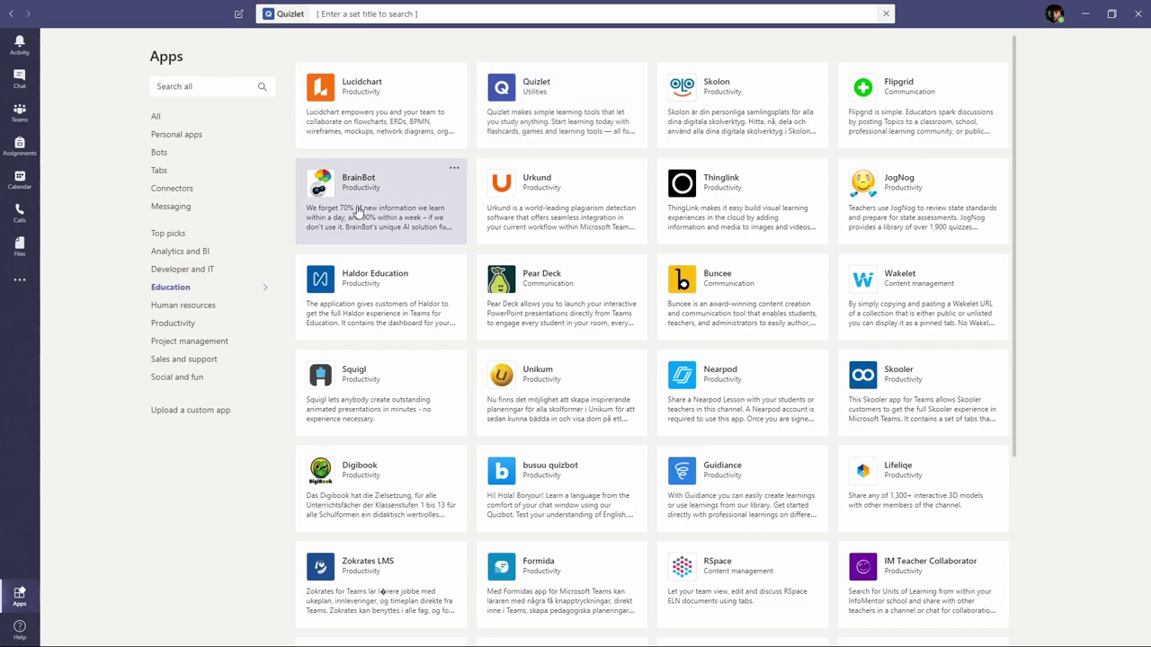
pyautogui.scroll(-1, 935, 301)
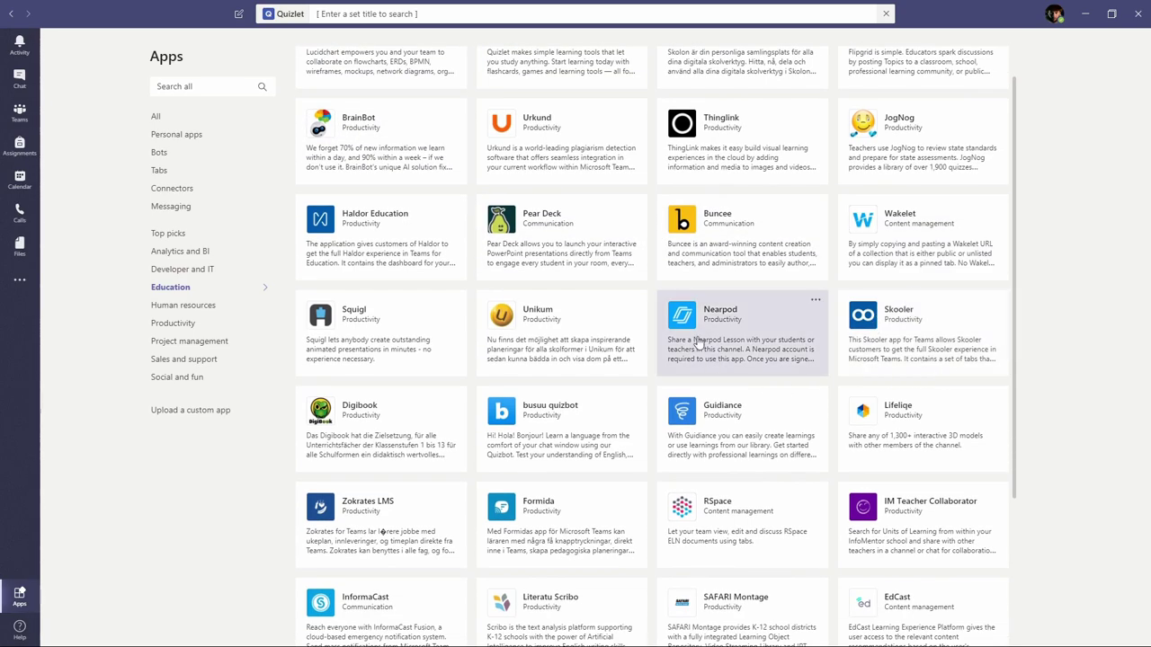
pyautogui.scroll(1, 712, 362)
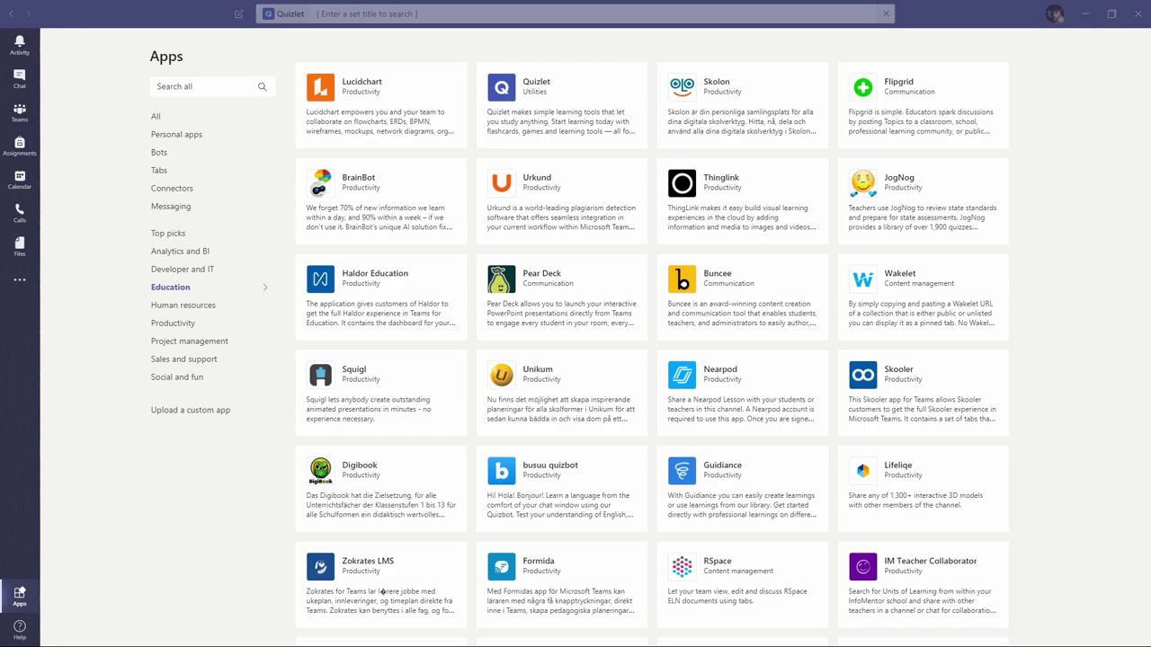
# - Return to Chat and view the availability statuses offered for the own account
pyautogui.click(19, 77)
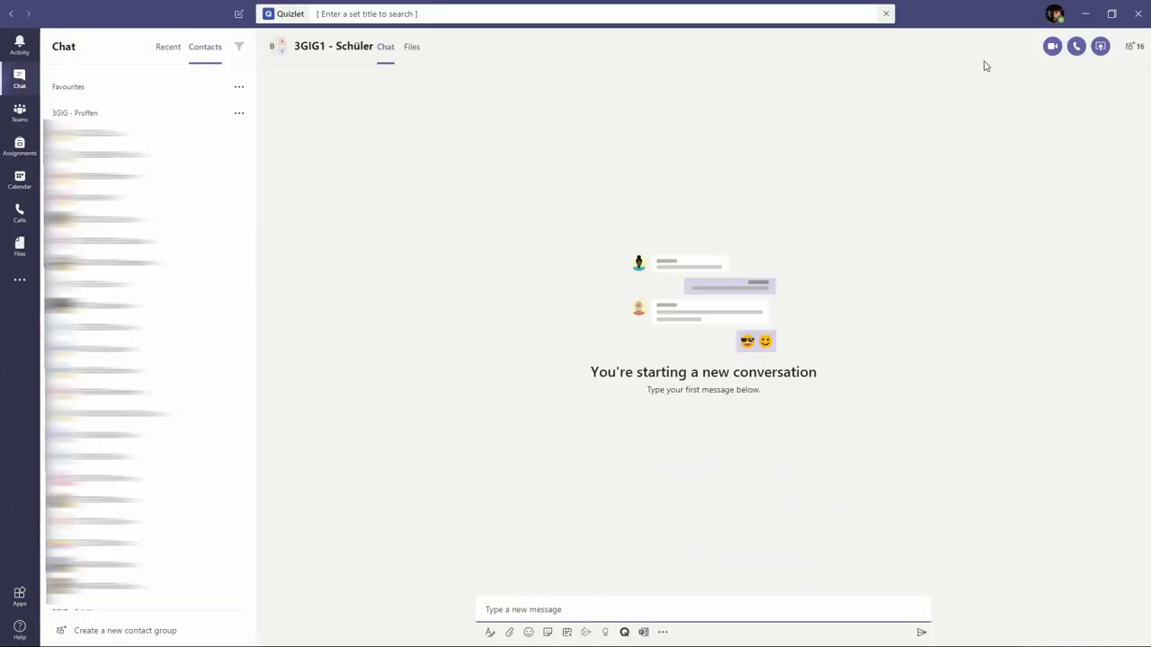
pyautogui.click(1057, 17)
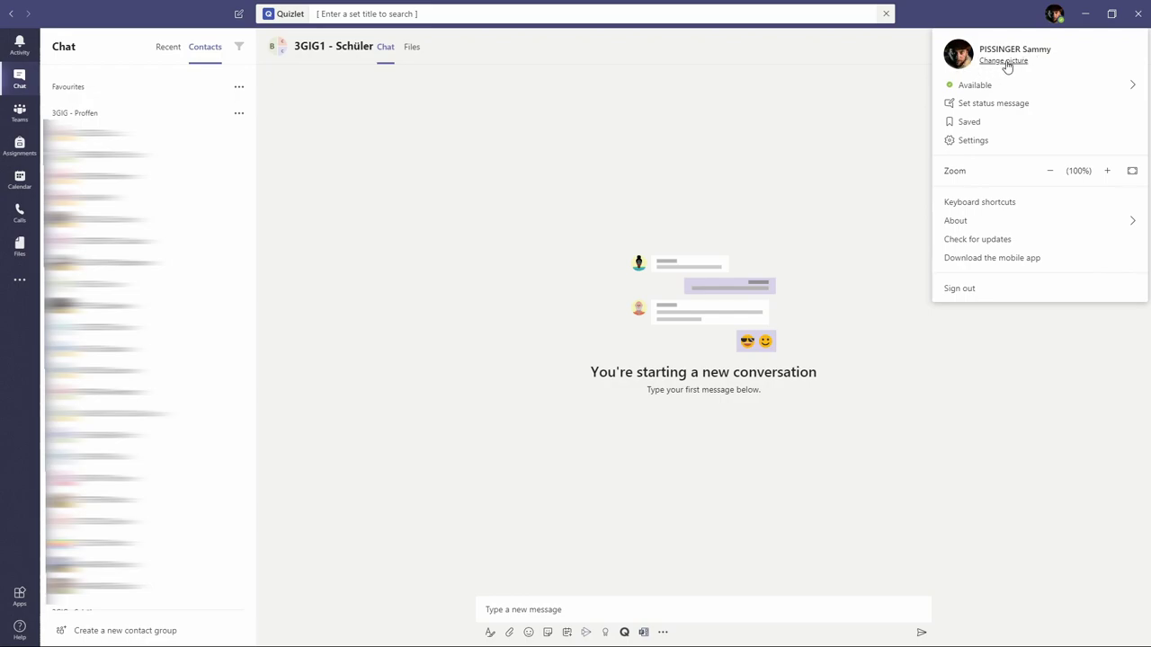
pyautogui.moveTo(997, 88)
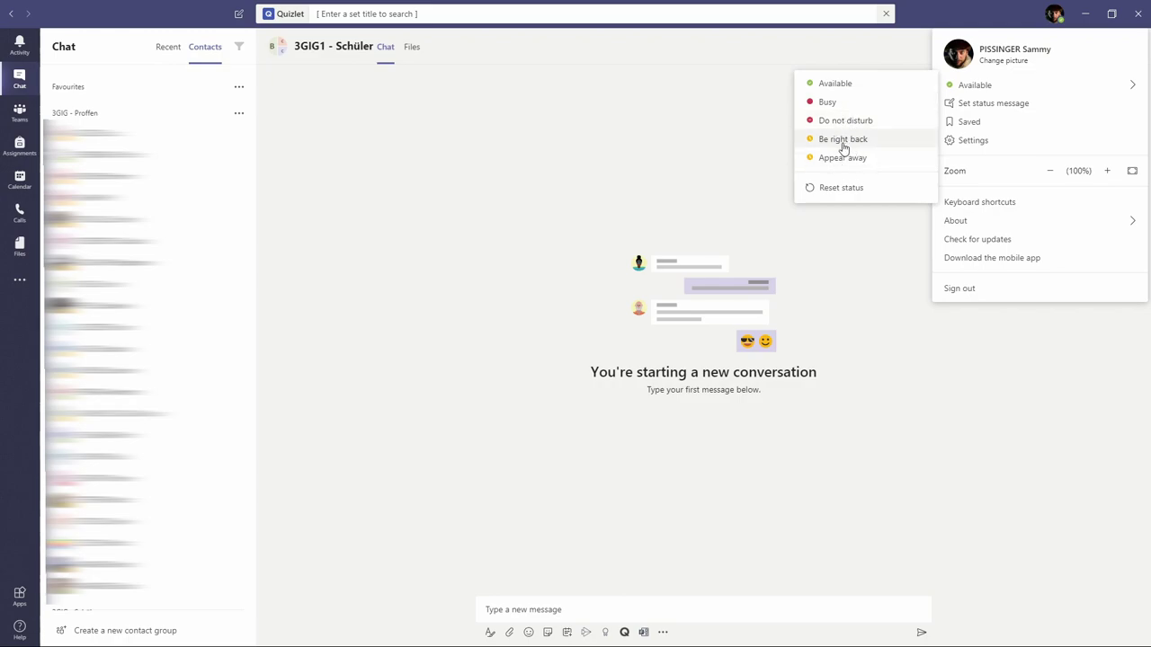
# - Examine the status message form, including the choices for when the message is cleared, and return to the account options without setting one
pyautogui.click(981, 113)
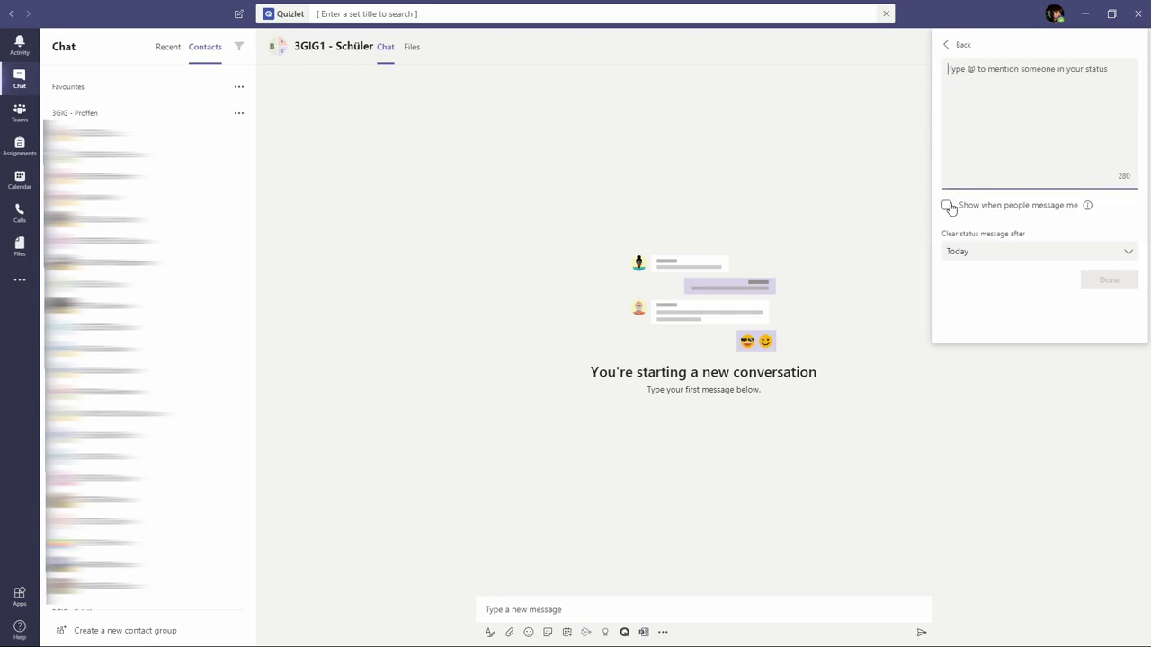
pyautogui.moveTo(1088, 206)
pyautogui.click(961, 256)
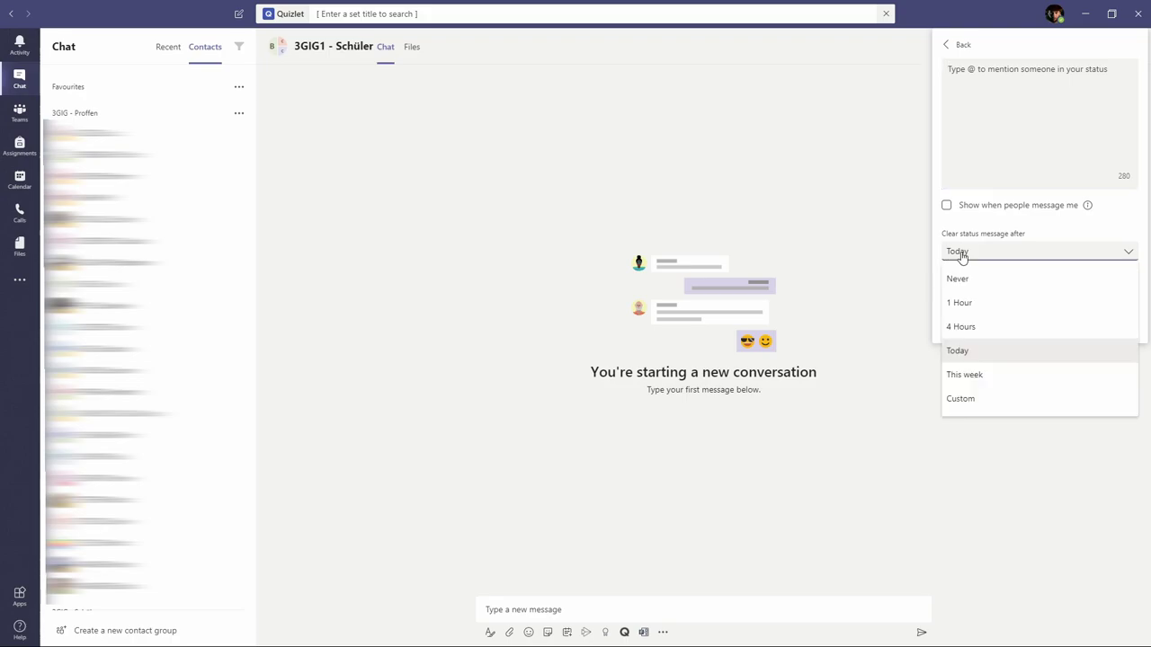
pyautogui.click(968, 259)
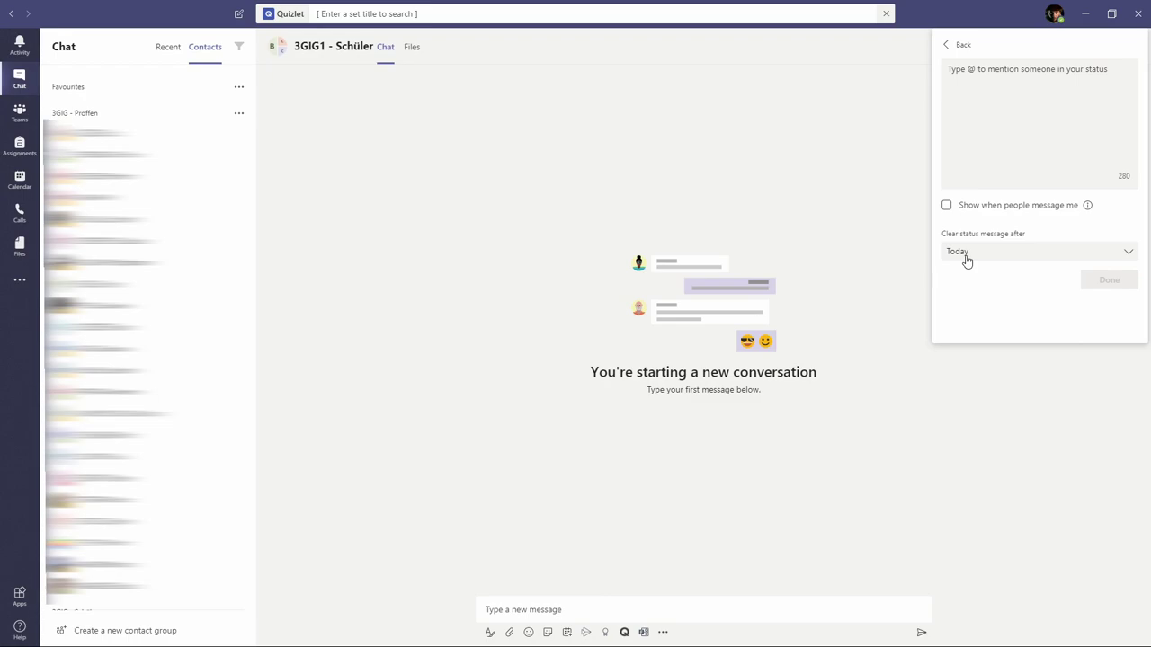
pyautogui.click(956, 85)
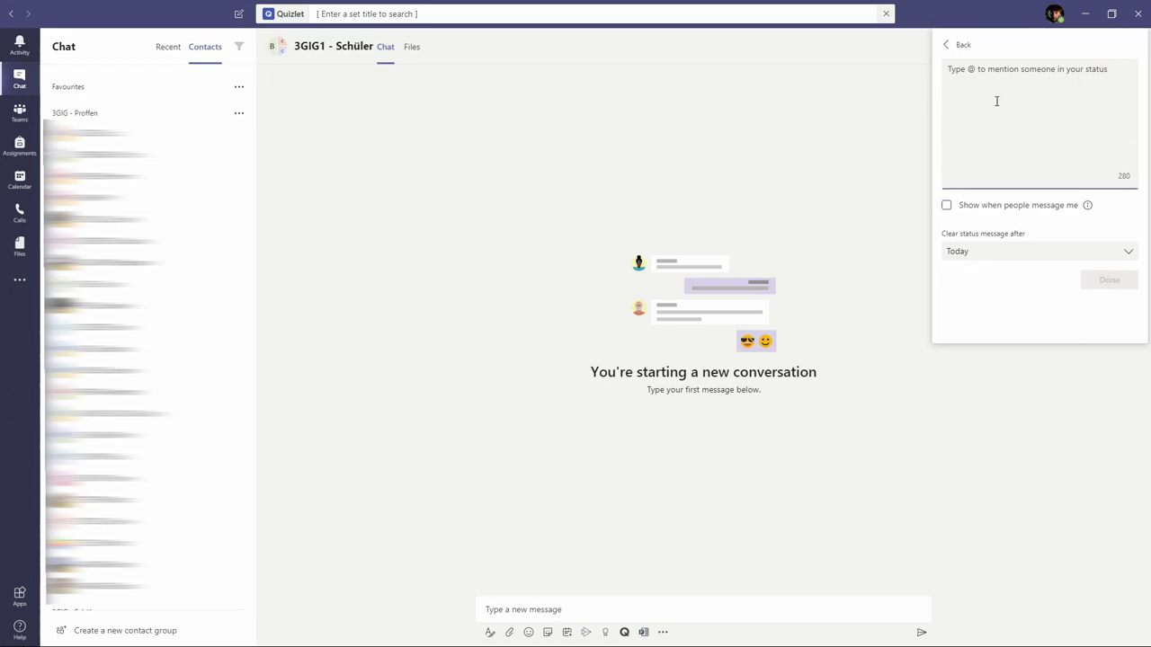
pyautogui.click(976, 256)
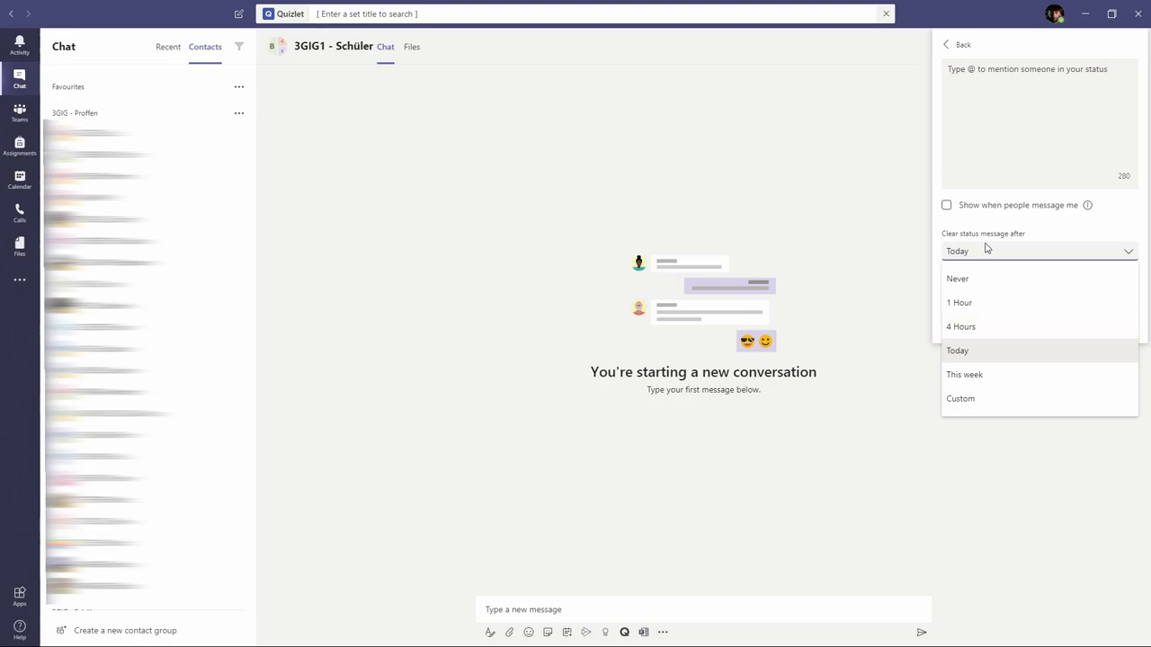
pyautogui.click(983, 135)
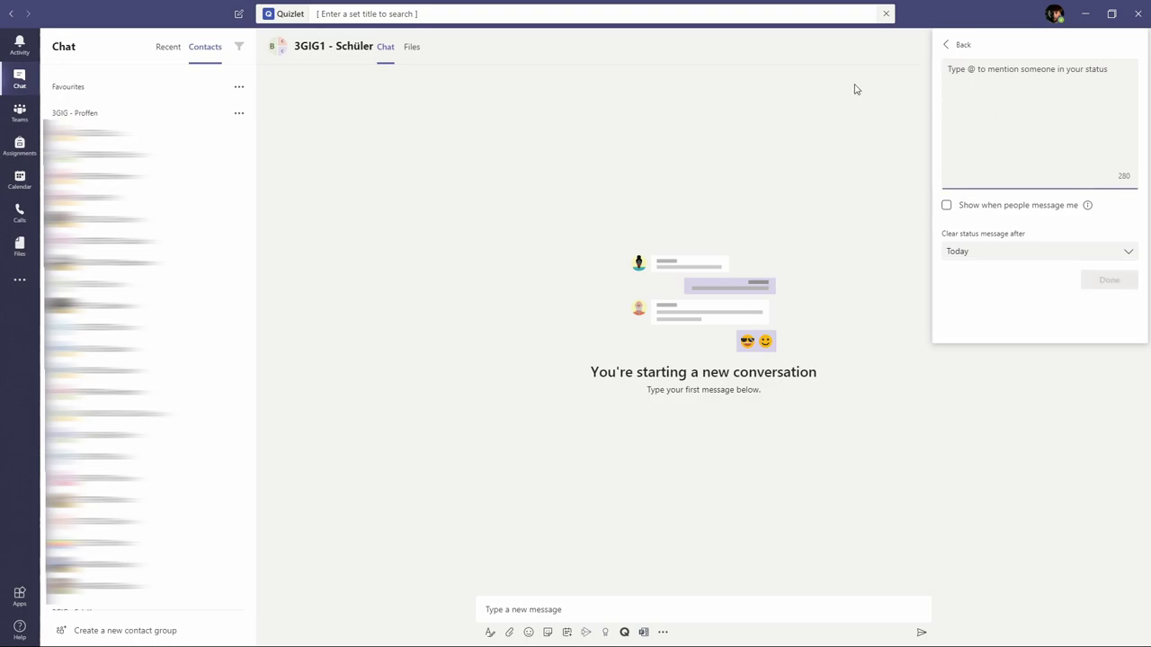
pyautogui.click(953, 45)
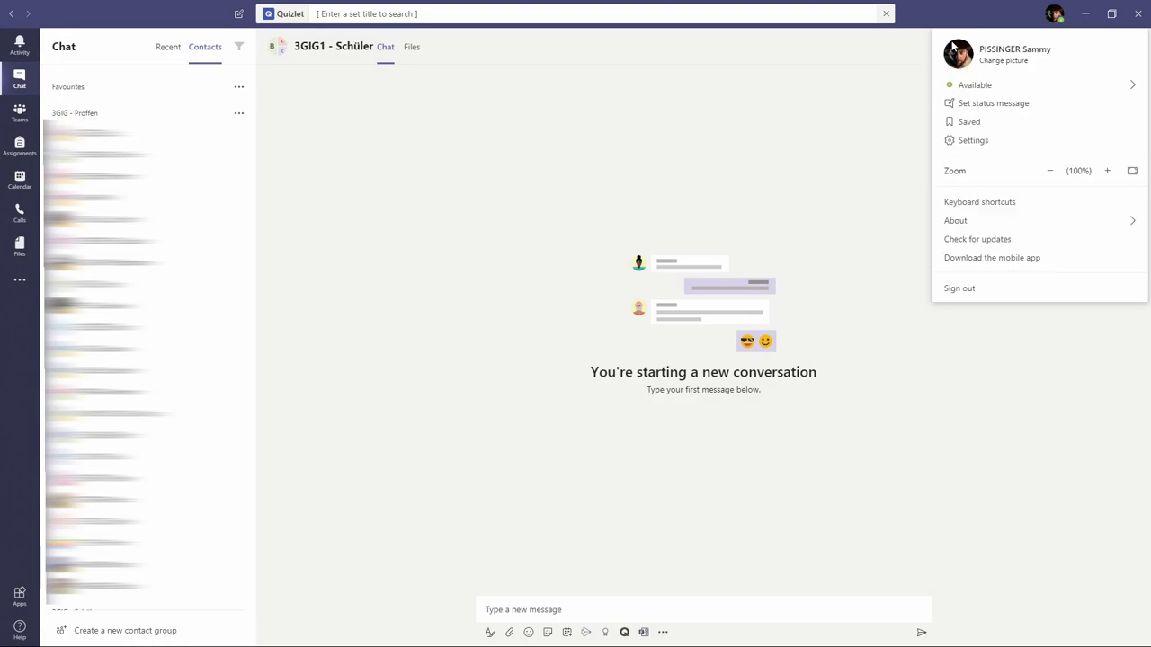
# - Open the application settings, preview the Dark and High contrast themes, and return to the Default theme
pyautogui.click(972, 140)
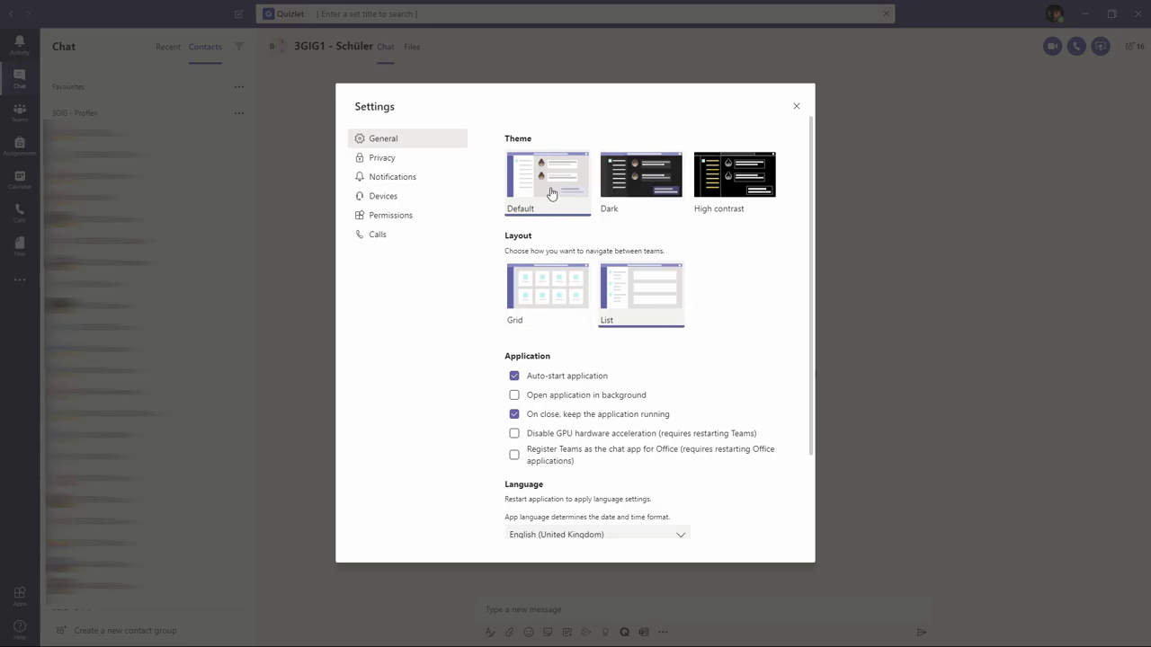
pyautogui.click(638, 193)
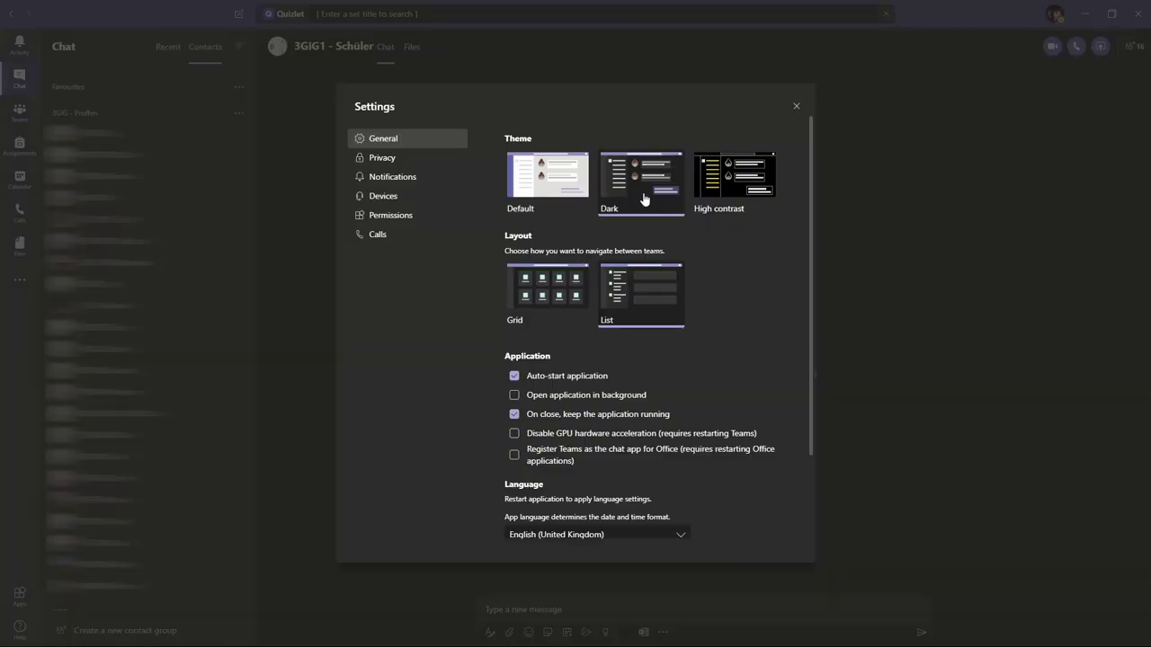
pyautogui.click(734, 193)
pyautogui.click(549, 191)
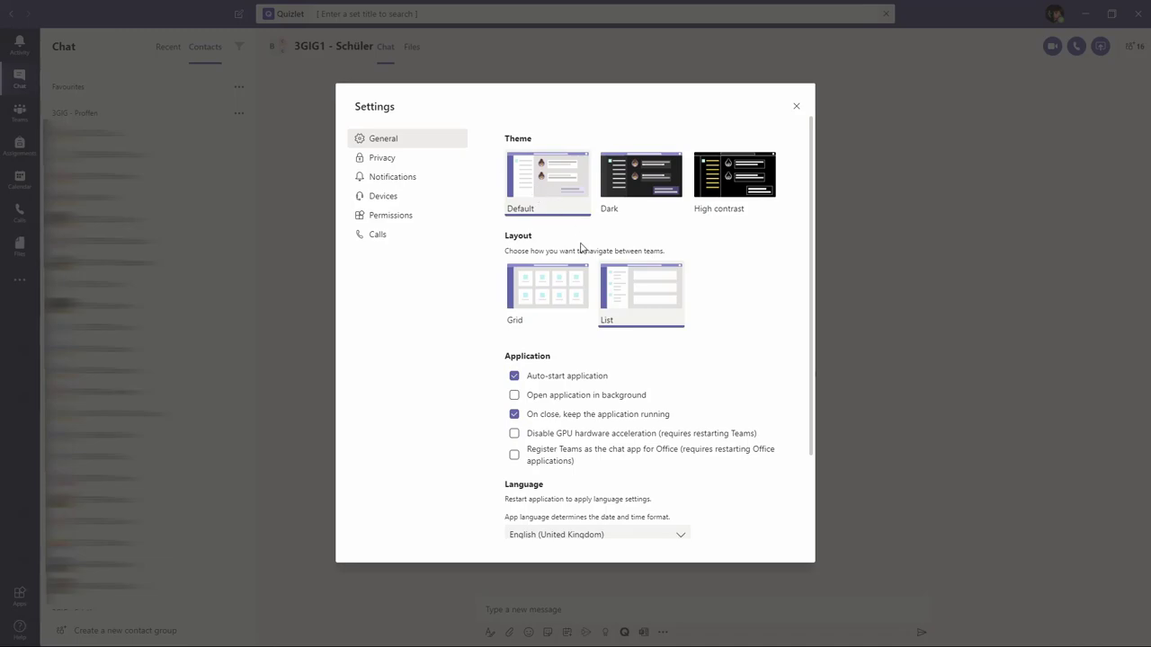
pyautogui.scroll(-3, 582, 249)
pyautogui.scroll(3, 558, 342)
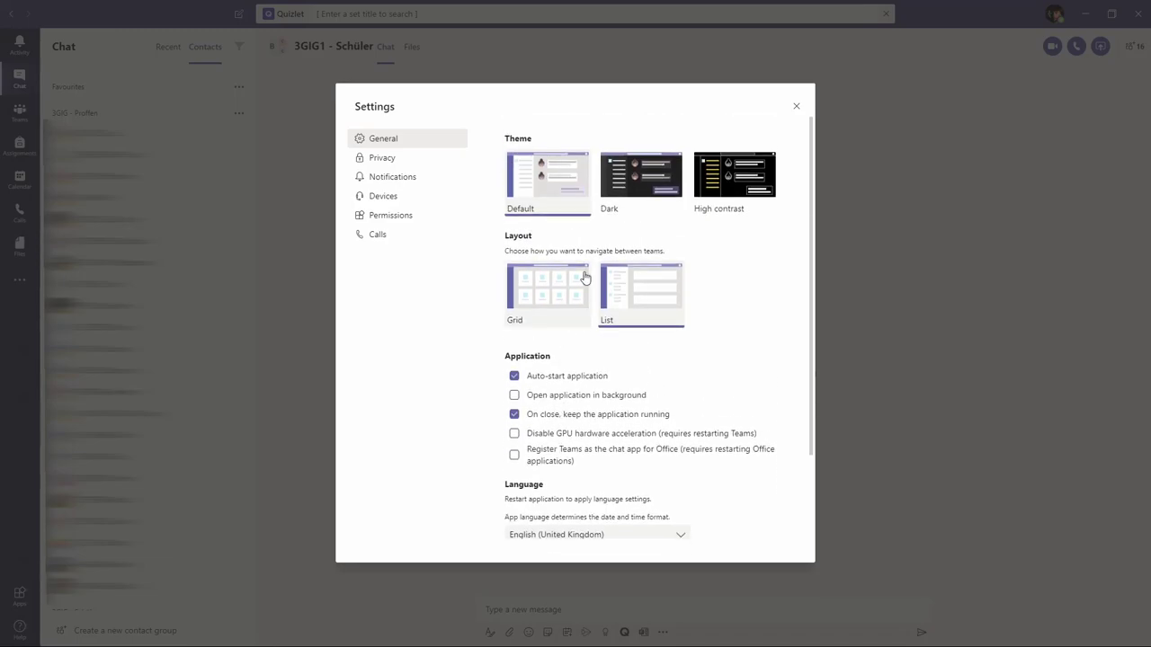
# - View the privacy settings and the notification settings, including the choices offered for personal mentions
pyautogui.click(412, 160)
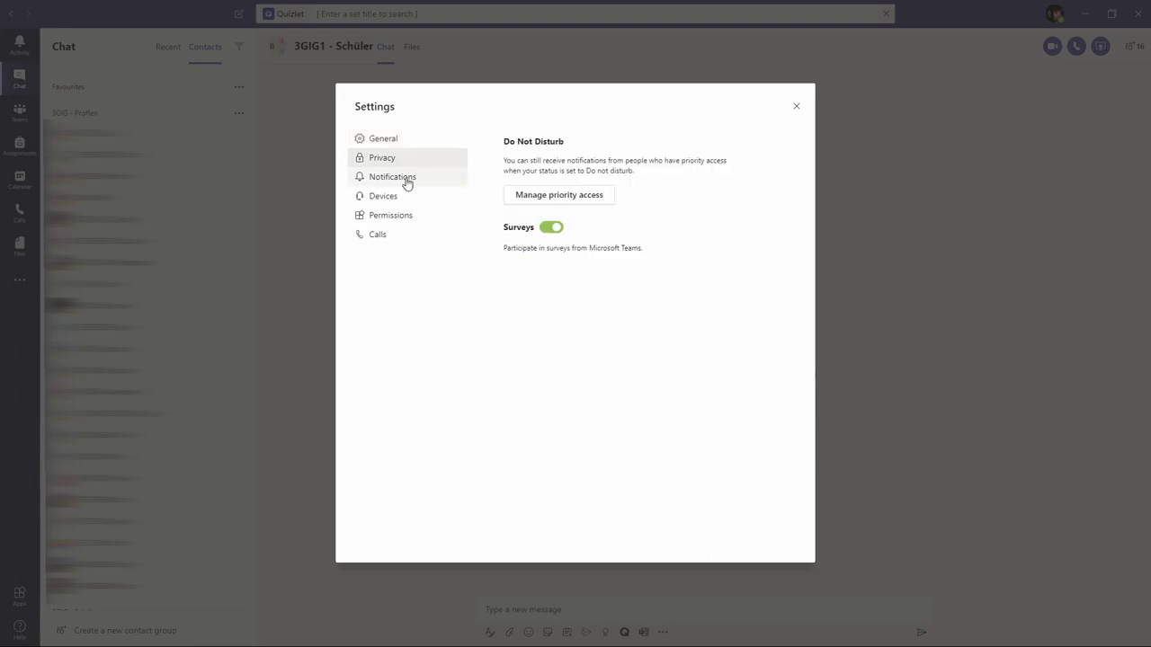
pyautogui.click(398, 185)
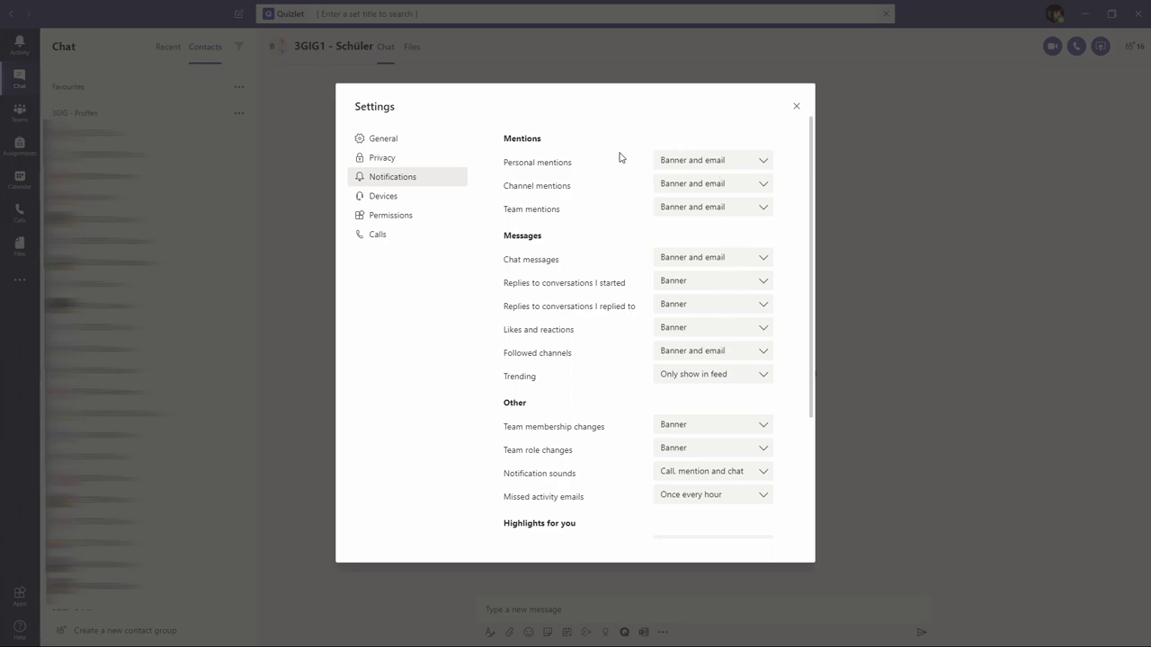
pyautogui.click(713, 161)
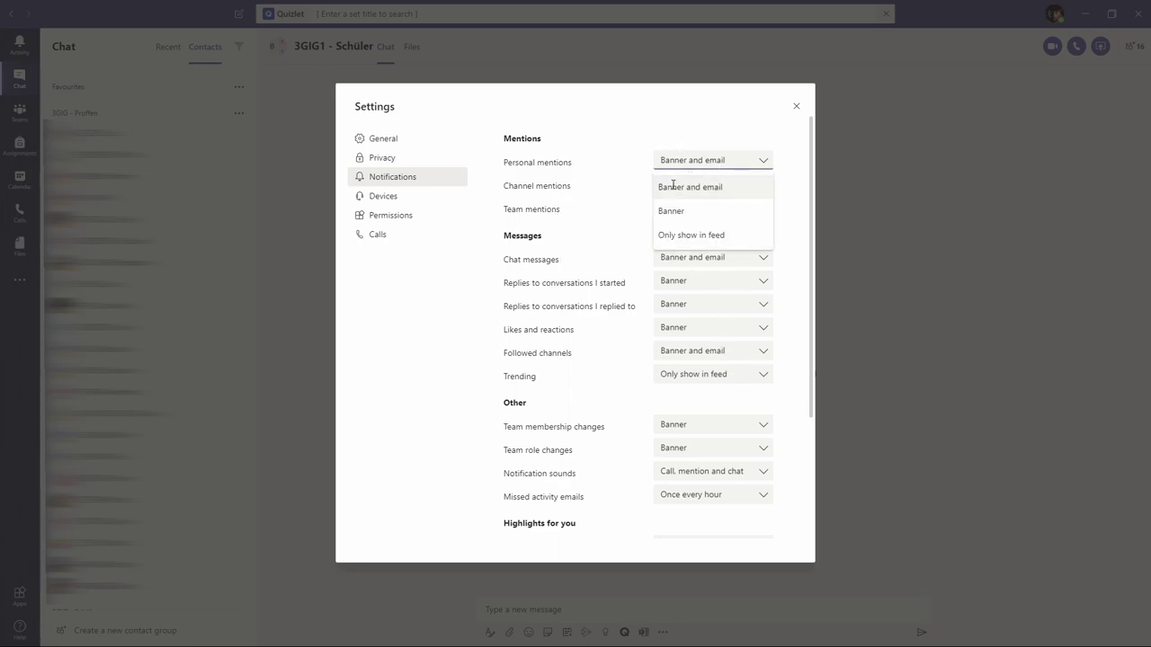
pyautogui.click(556, 180)
pyautogui.scroll(-3, 573, 252)
pyautogui.scroll(3, 571, 251)
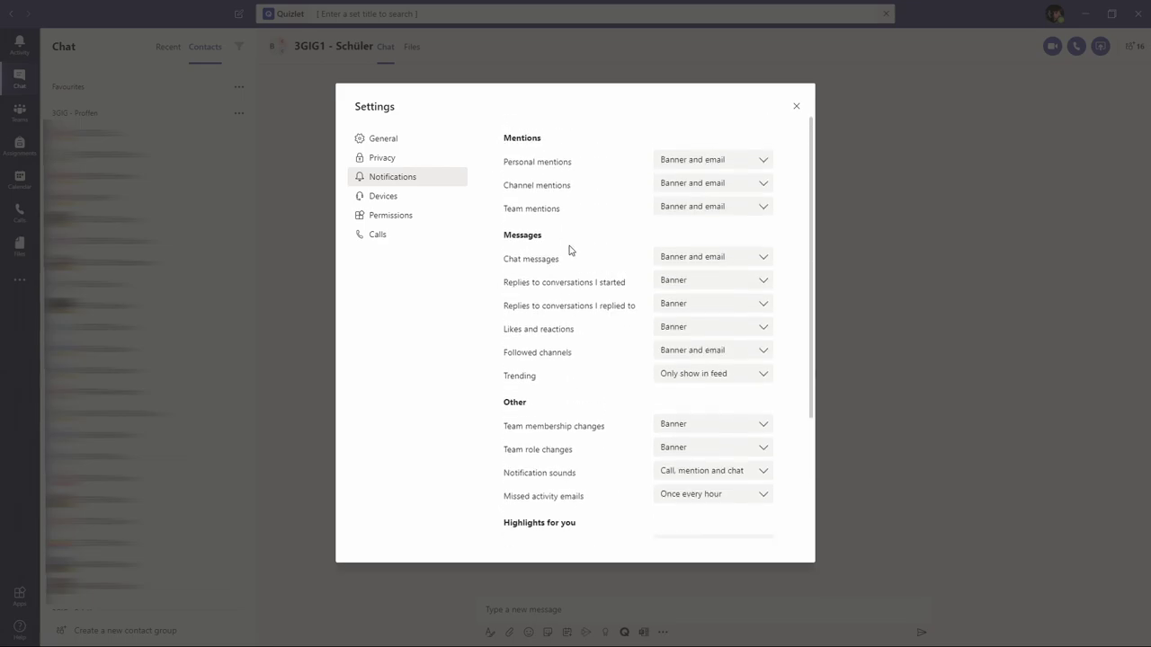
# - Examine the device settings, including the available audio devices, speakers and microphones and the camera preview
pyautogui.click(390, 201)
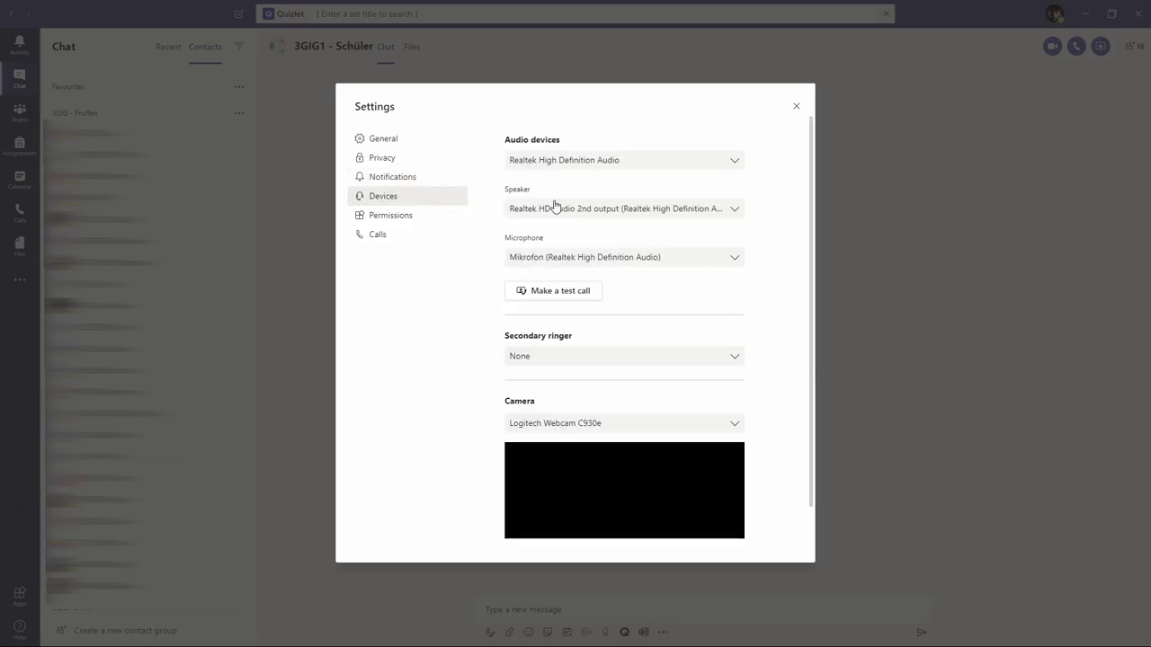
pyautogui.click(564, 162)
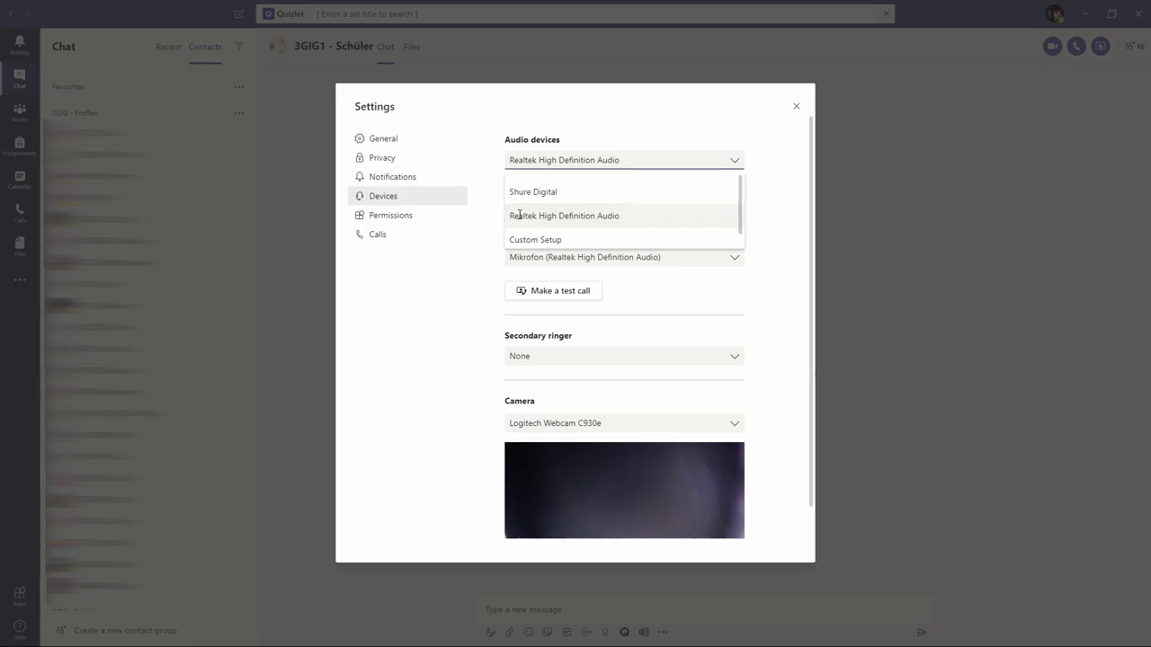
pyautogui.click(527, 162)
pyautogui.click(537, 212)
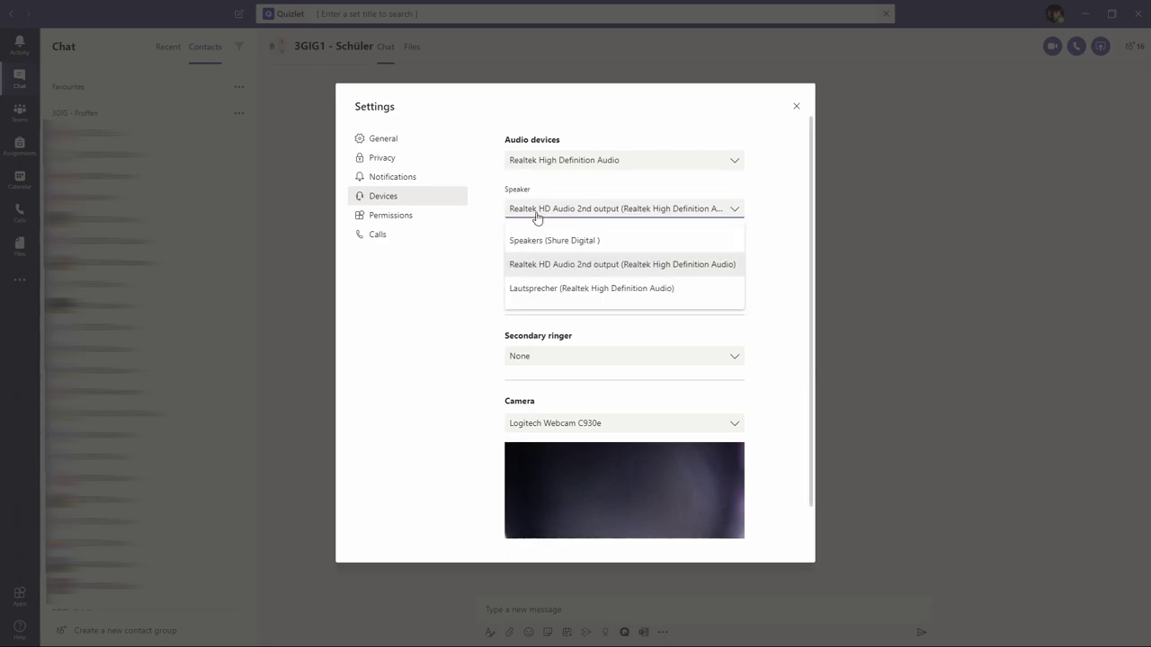
pyautogui.click(509, 207)
pyautogui.click(526, 259)
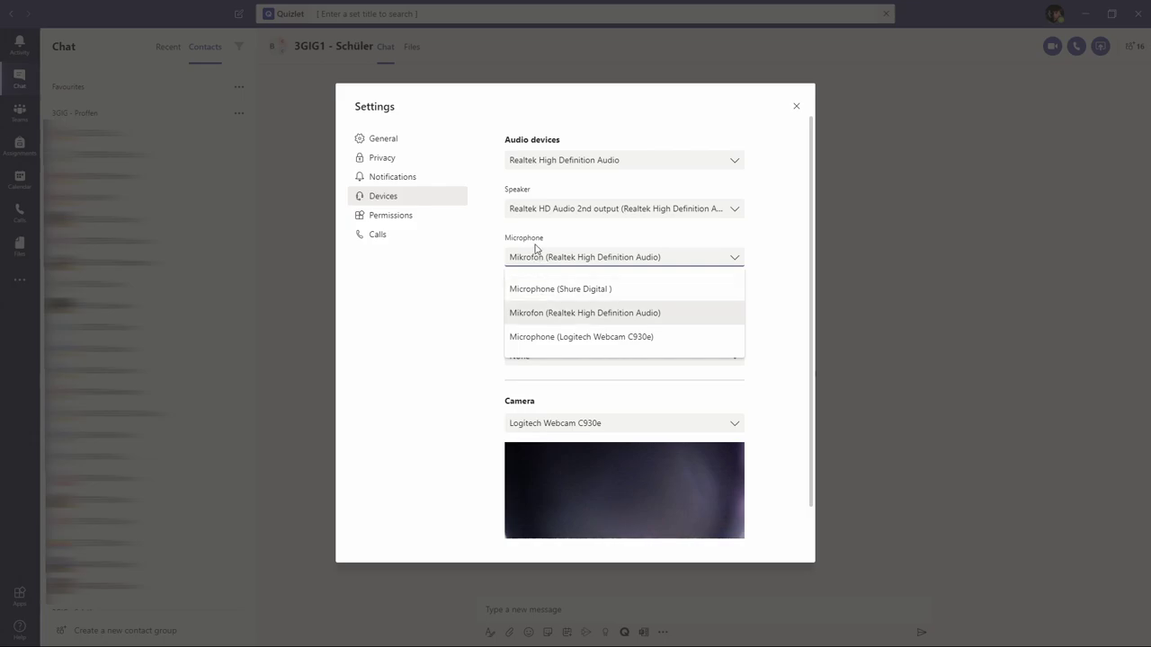
pyautogui.click(535, 255)
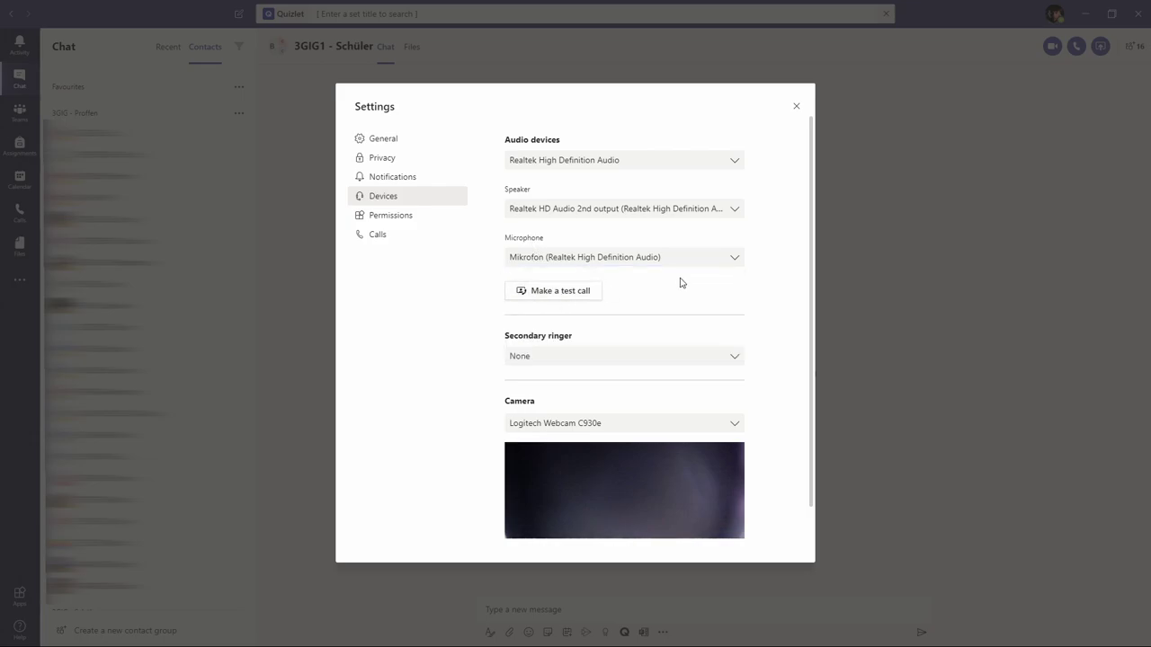
pyautogui.scroll(-1, 680, 283)
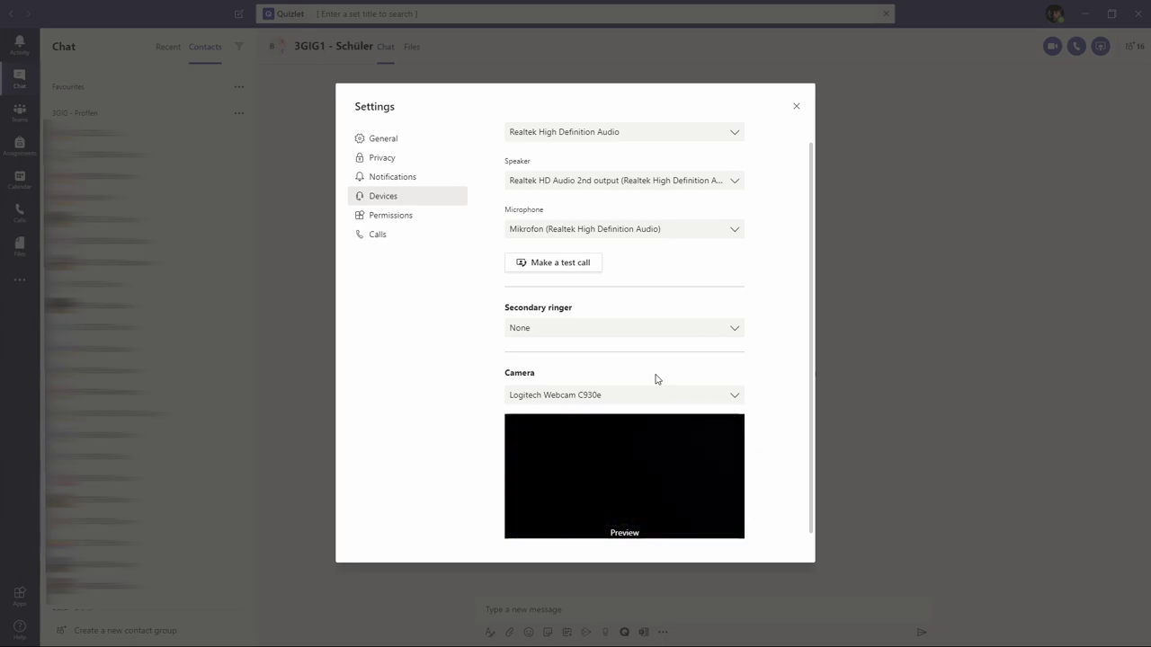
# - View the app permissions and the call answering rules, including the ring durations offered before redirecting
pyautogui.click(390, 220)
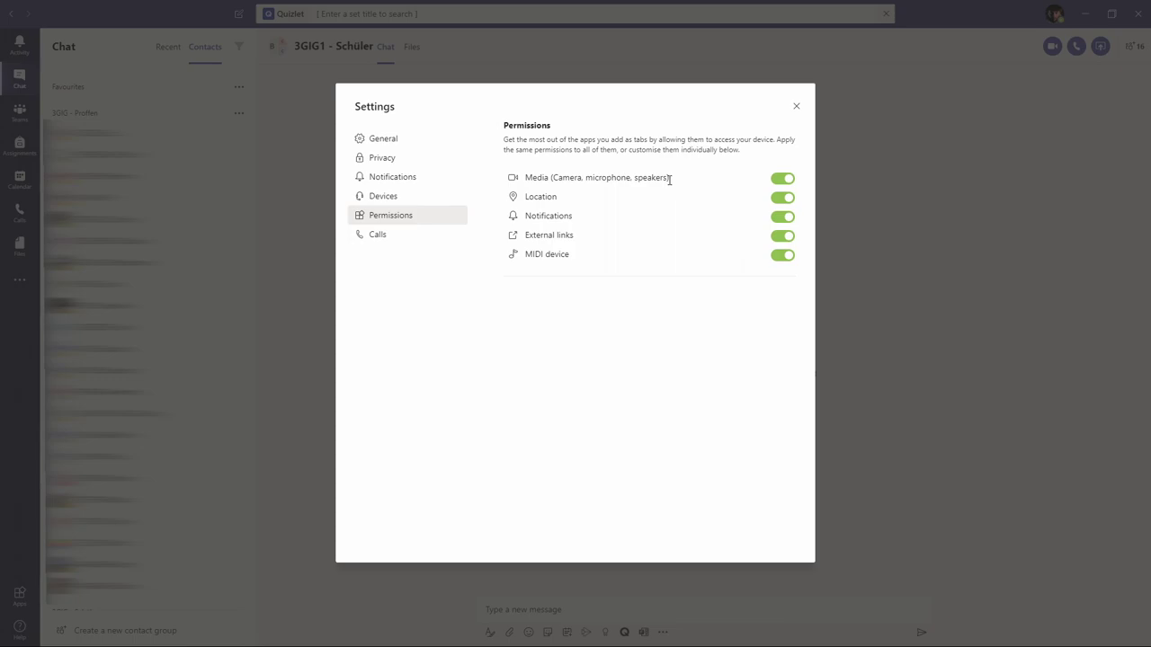
pyautogui.click(407, 236)
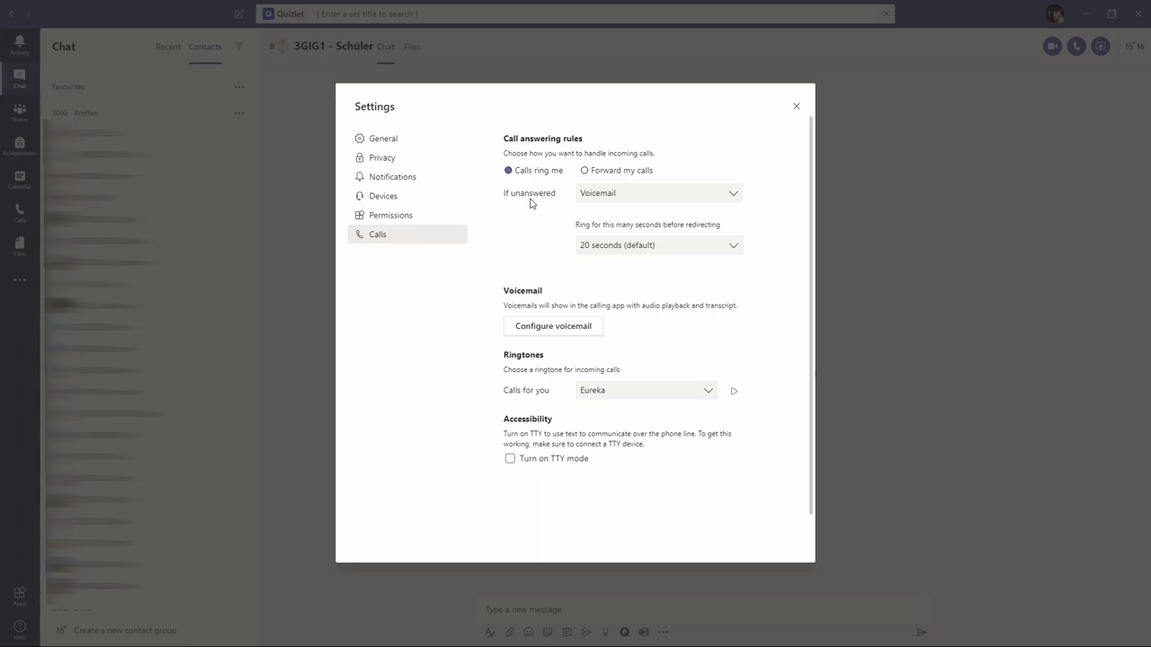
pyautogui.click(617, 249)
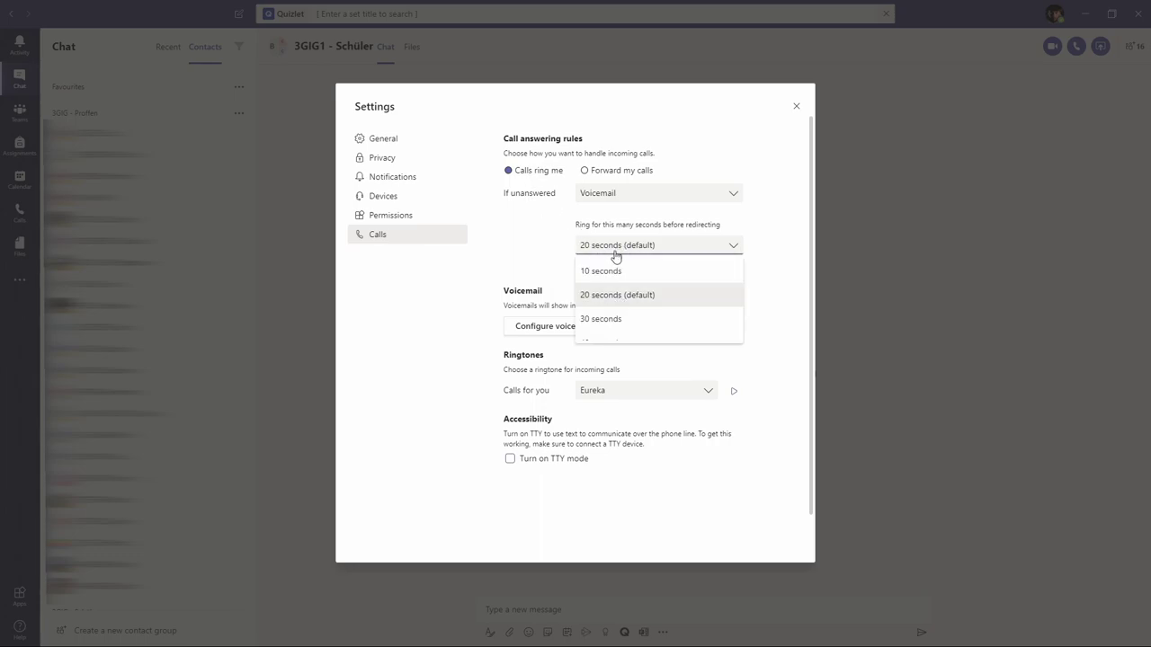
pyautogui.click(598, 236)
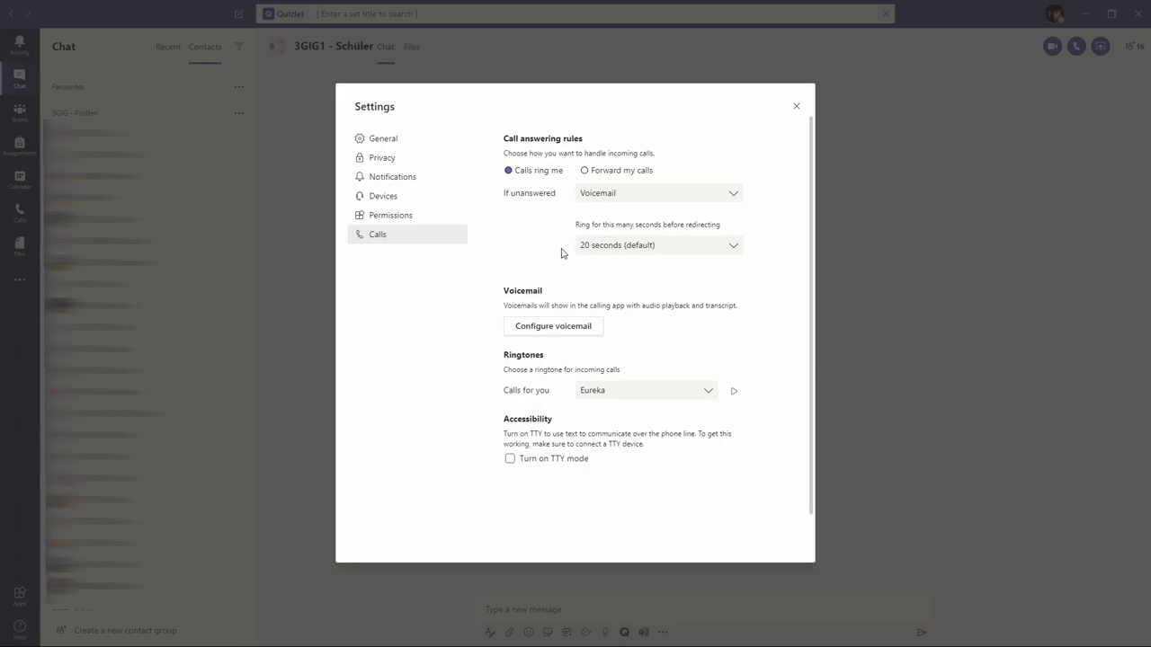
# - Examine the voicemail configuration with its custom greeting field and leave it without saving anything
pyautogui.click(546, 329)
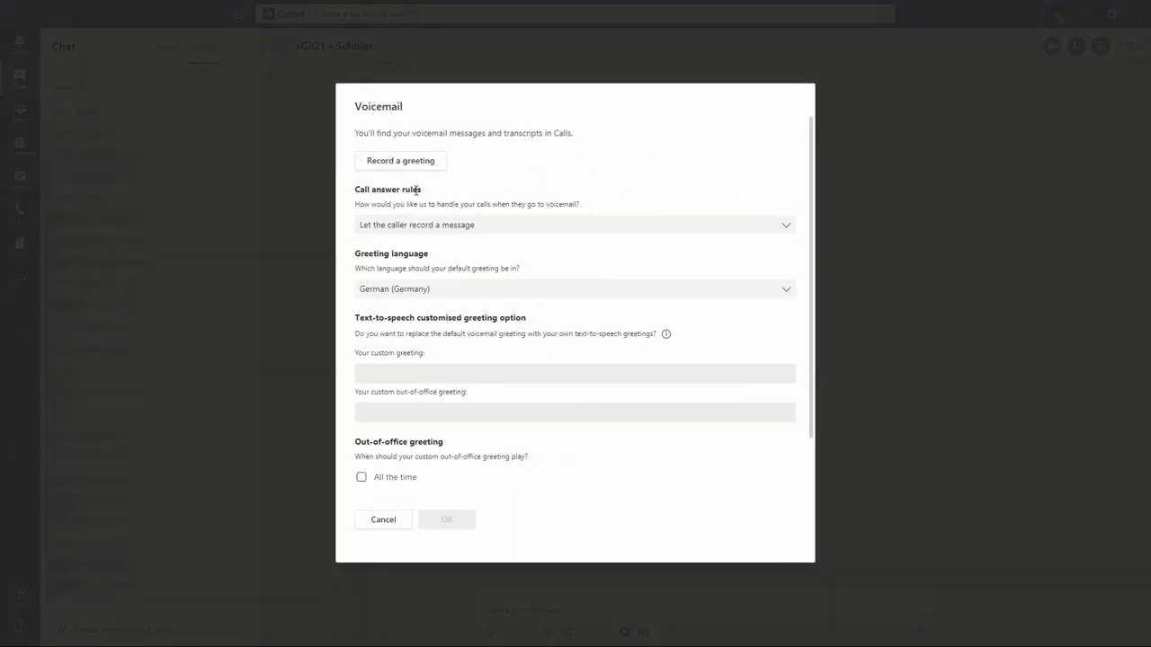
pyautogui.click(368, 369)
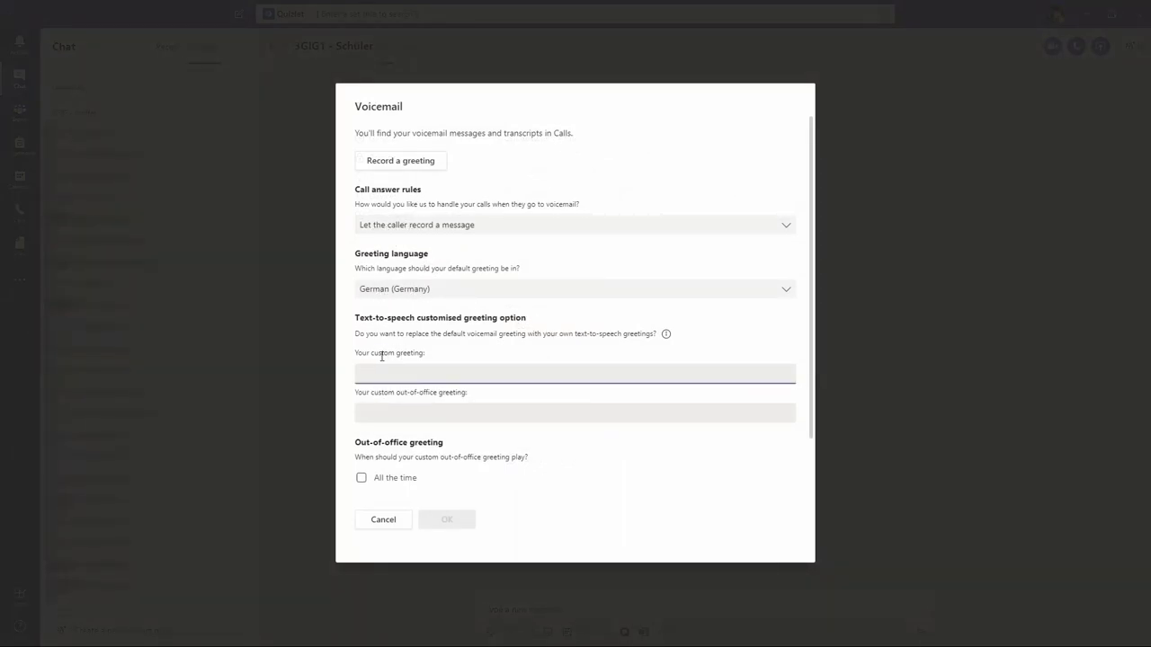
pyautogui.click(382, 520)
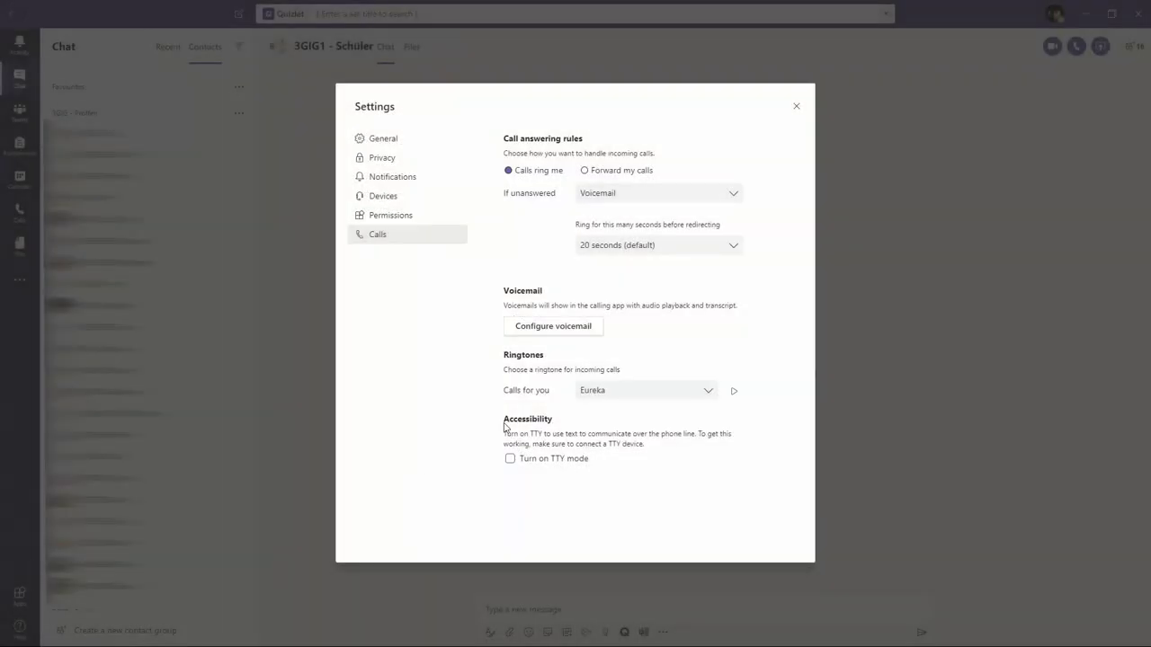
# - Look through the ringtones offered for incoming calls and close the settings without choosing another one
pyautogui.click(594, 392)
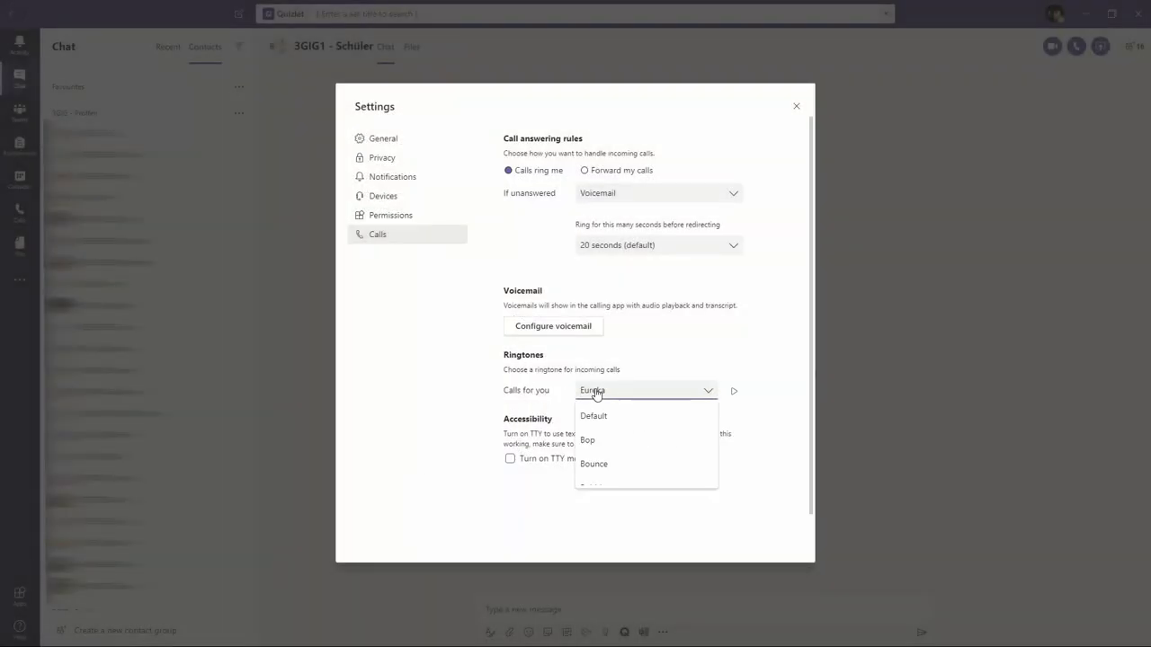
pyautogui.click(539, 390)
pyautogui.click(645, 393)
pyautogui.scroll(-1, 620, 432)
pyautogui.scroll(-3, 619, 436)
pyautogui.click(526, 385)
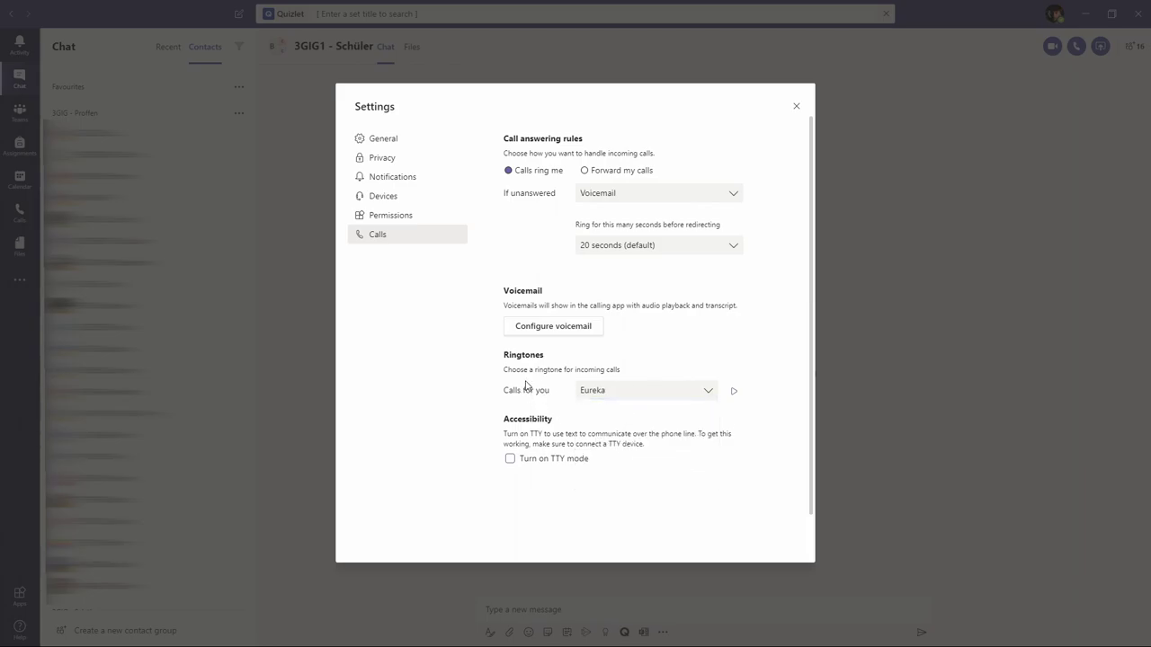
pyautogui.click(796, 107)
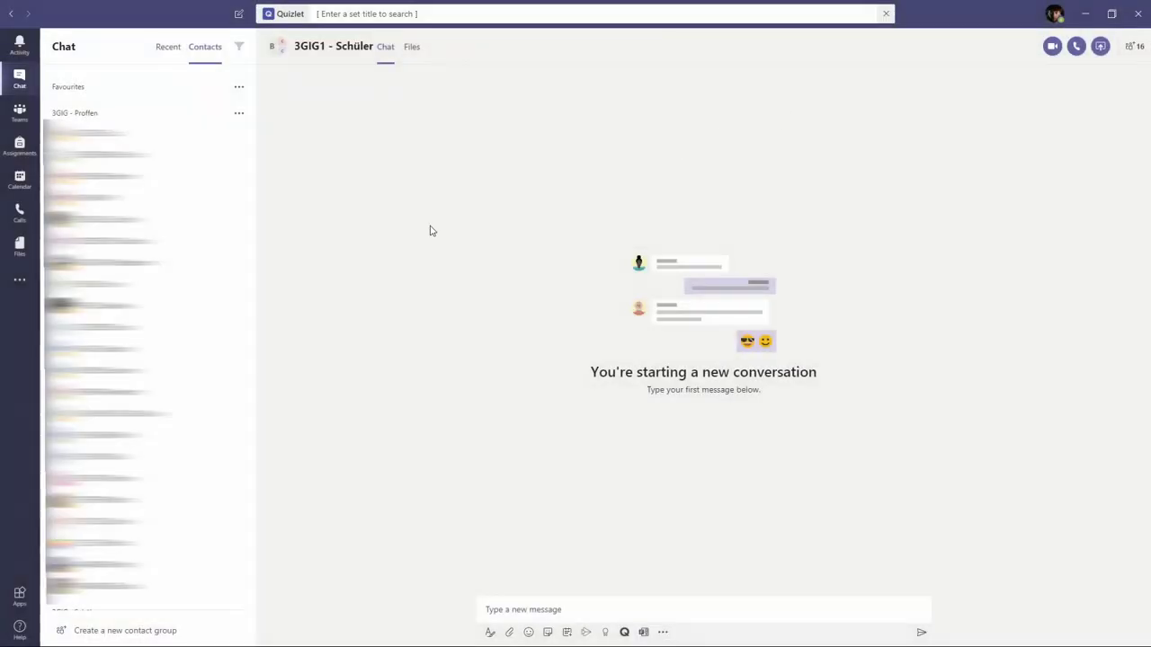
# - Collapse the contact groups 3GIG - Proffen, 3GIG - Schüler, Direktioun, OPCIN, Proffen, Secretariat and Testgrupp in the chat contacts
pyautogui.click(46, 114)
pyautogui.click(46, 140)
pyautogui.click(46, 167)
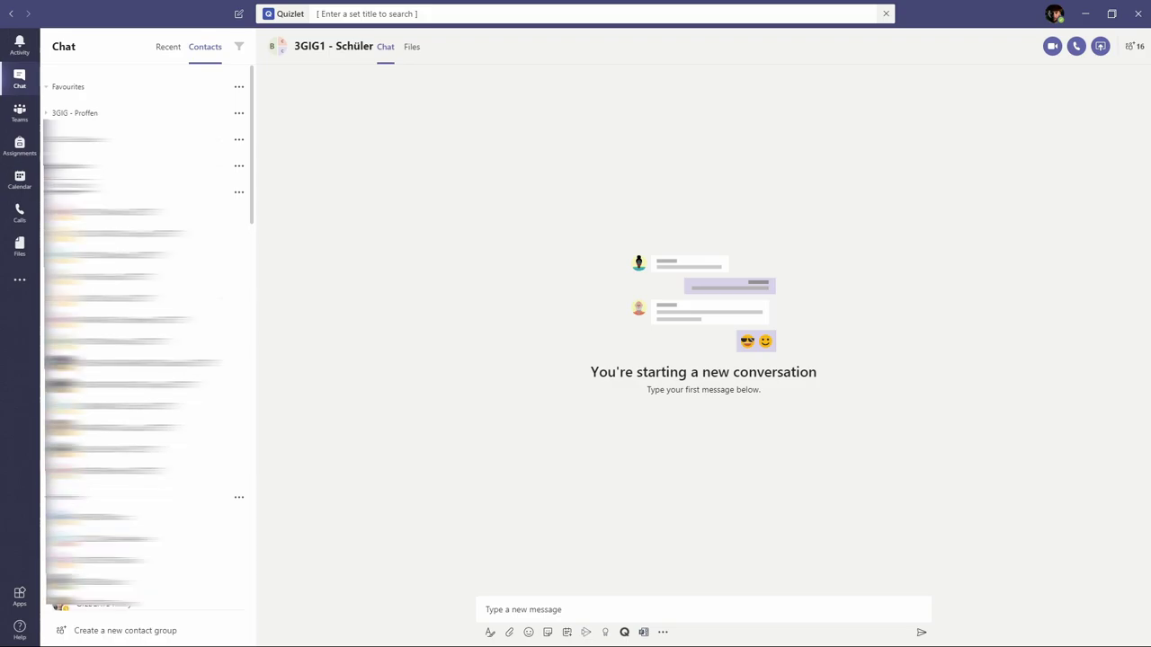
pyautogui.click(46, 193)
pyautogui.click(46, 220)
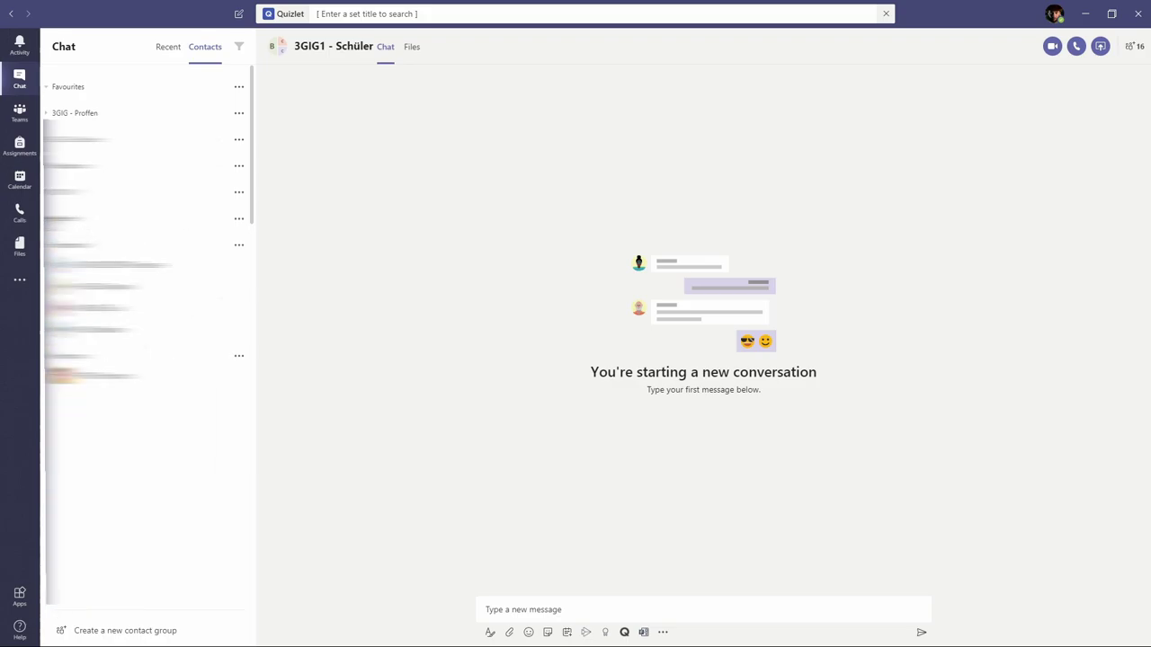
pyautogui.click(43, 246)
pyautogui.click(45, 269)
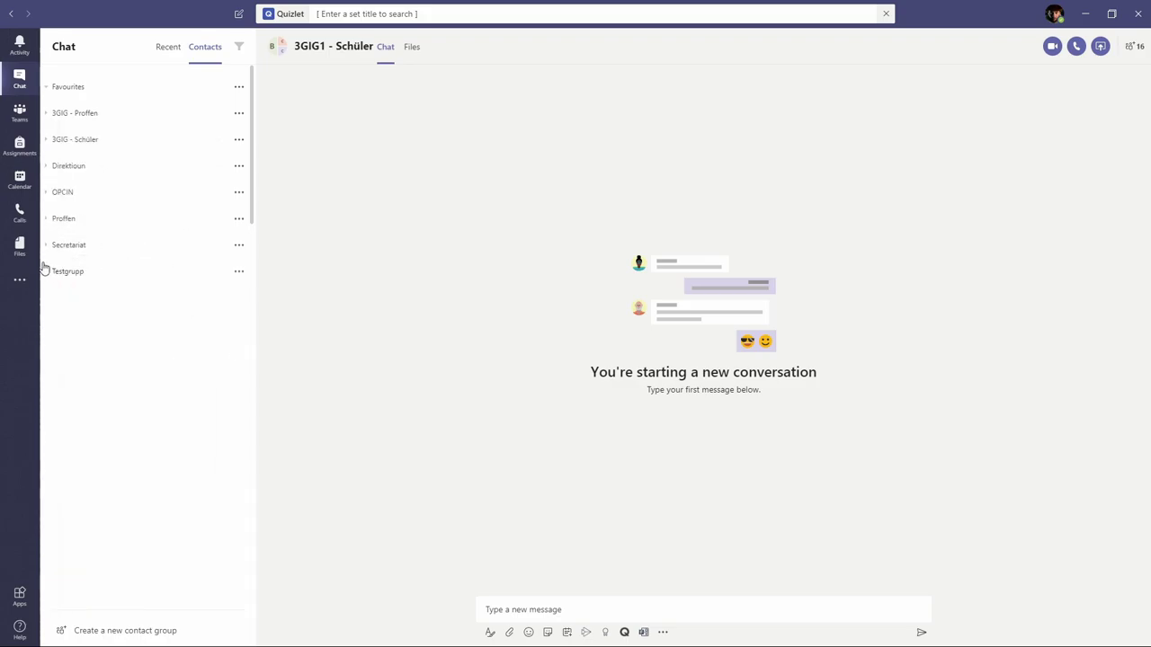